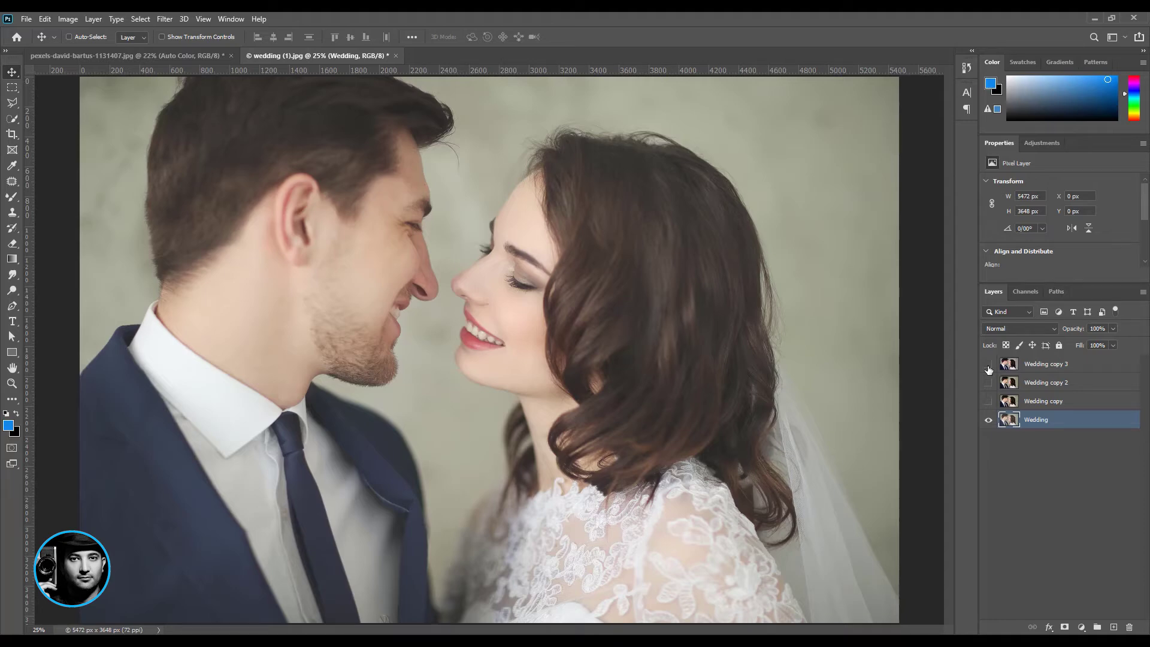
Hide Wedding copy 3 and show the poppy field's Auto Tone and Auto Contrast layers.
left_click(989, 364)
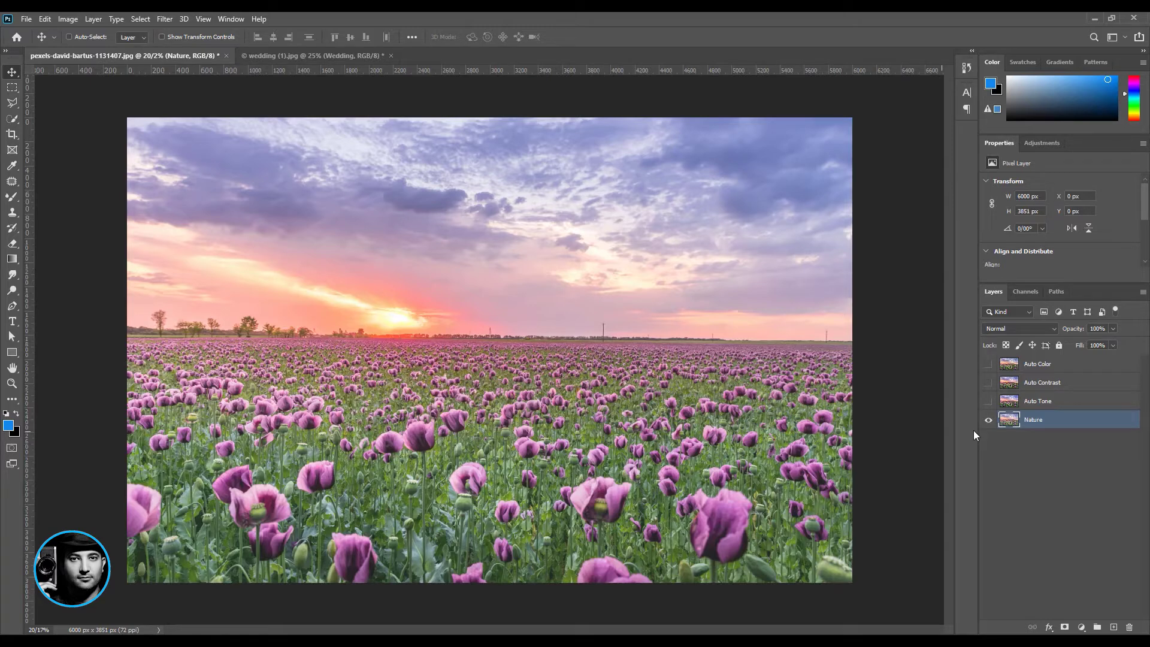
left_click(989, 402)
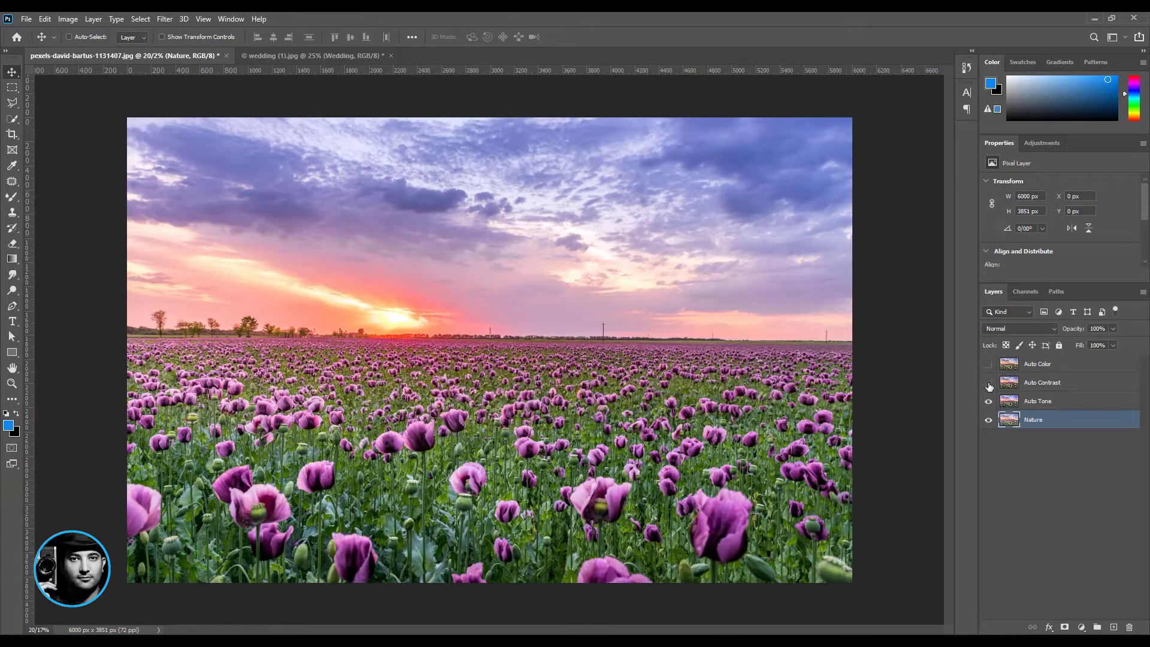
left_click(989, 383)
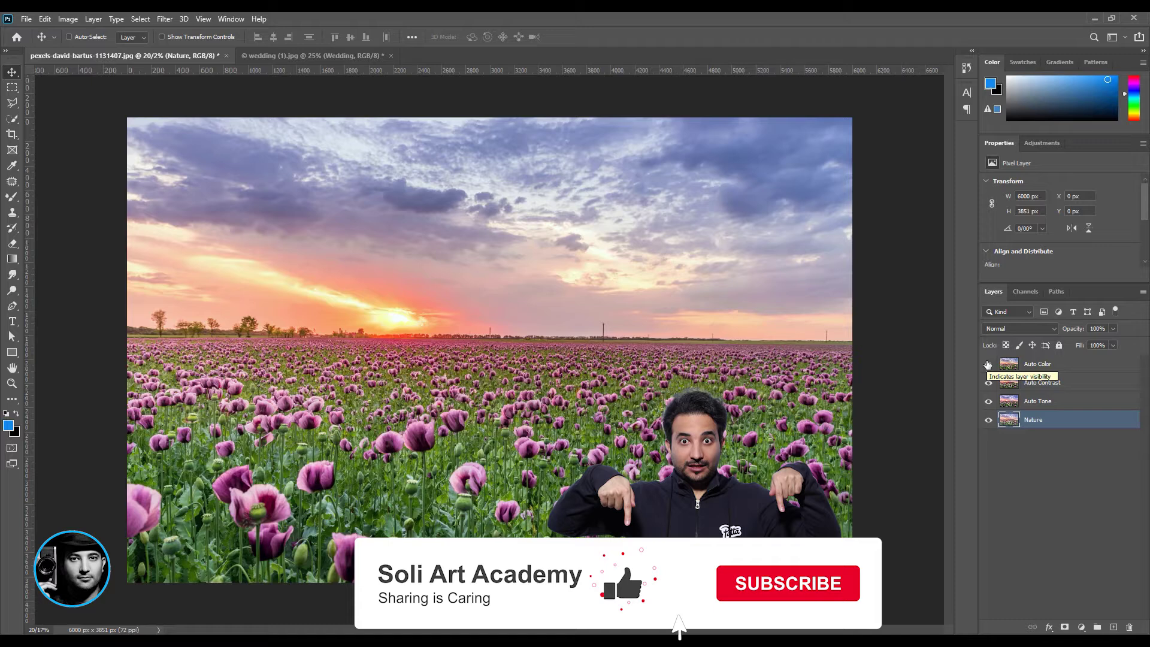
Compare the Auto Color layer, then hide all three adjustment layers and select Auto Tone.
left_click(988, 364)
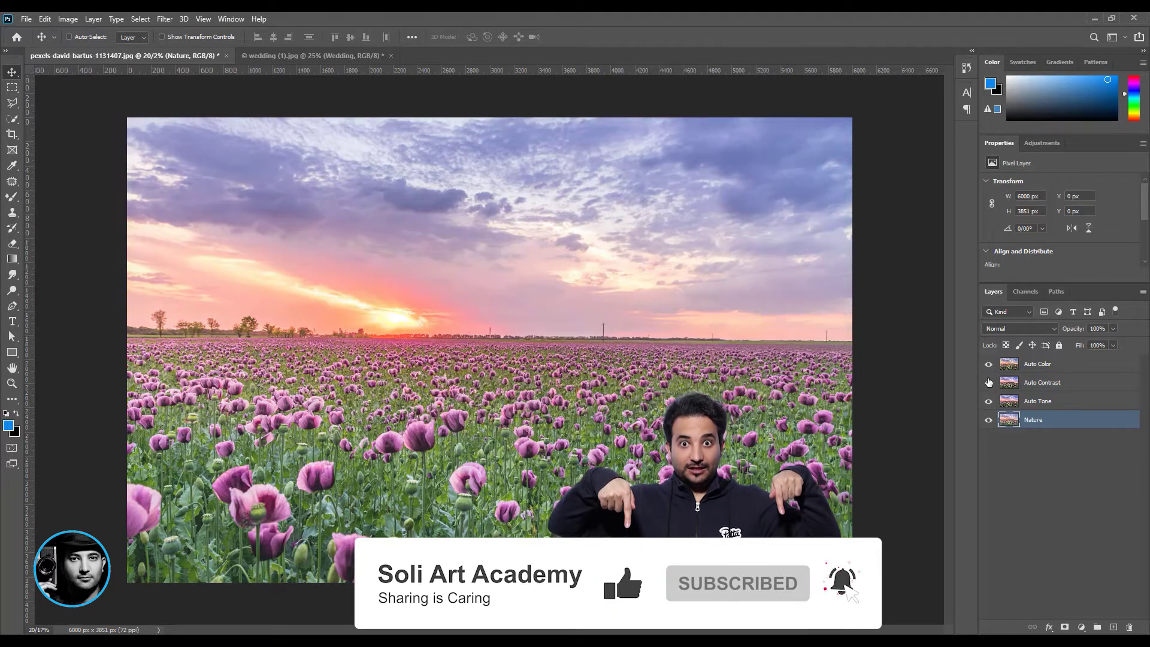
left_click(989, 364)
left_click_drag(988, 364, 989, 403)
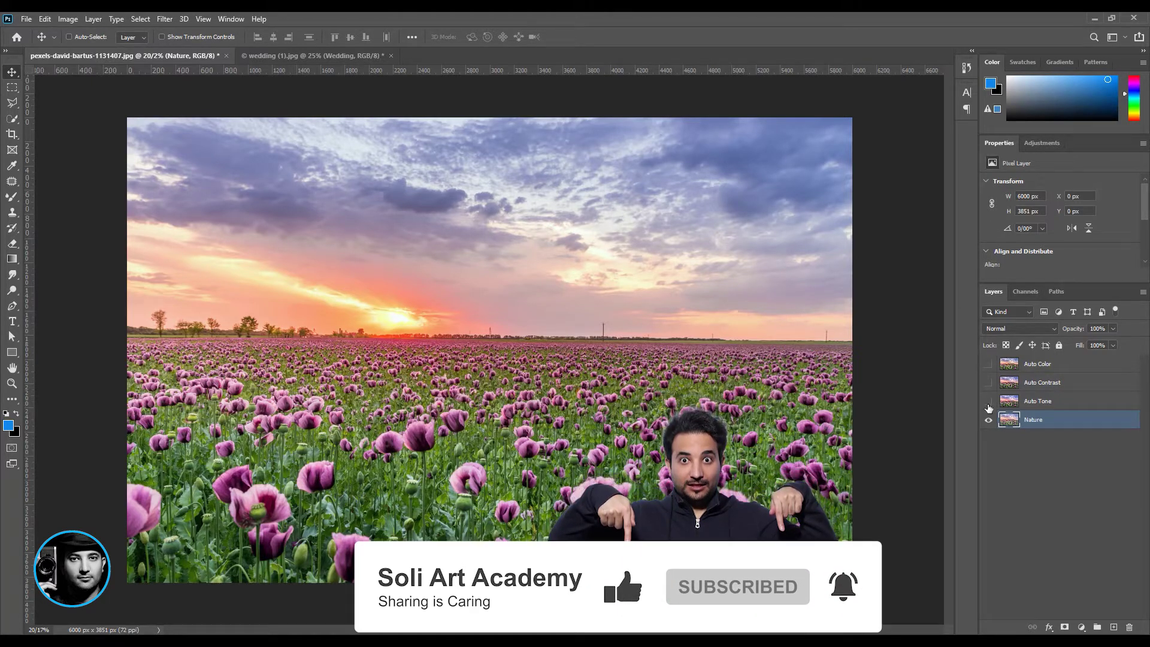
left_click(1051, 396)
Delete the three adjustment layers and make three Nature copies, hiding copies 3 and 2.
left_click(1050, 367, "shift")
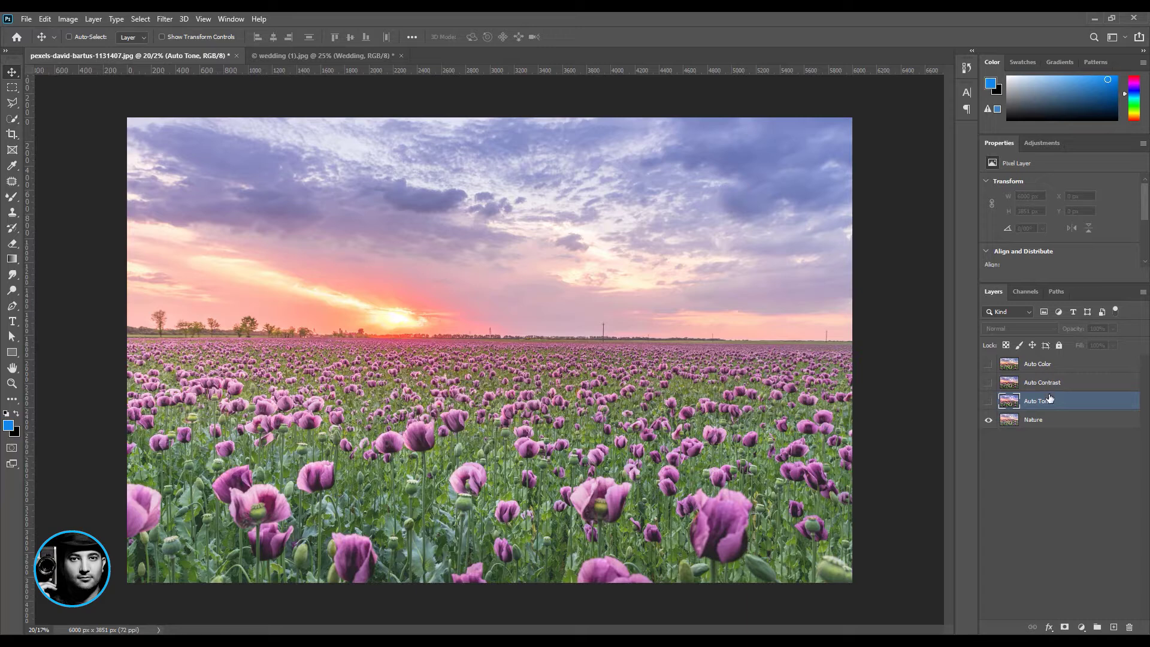
left_click_drag(1046, 401, 1129, 628)
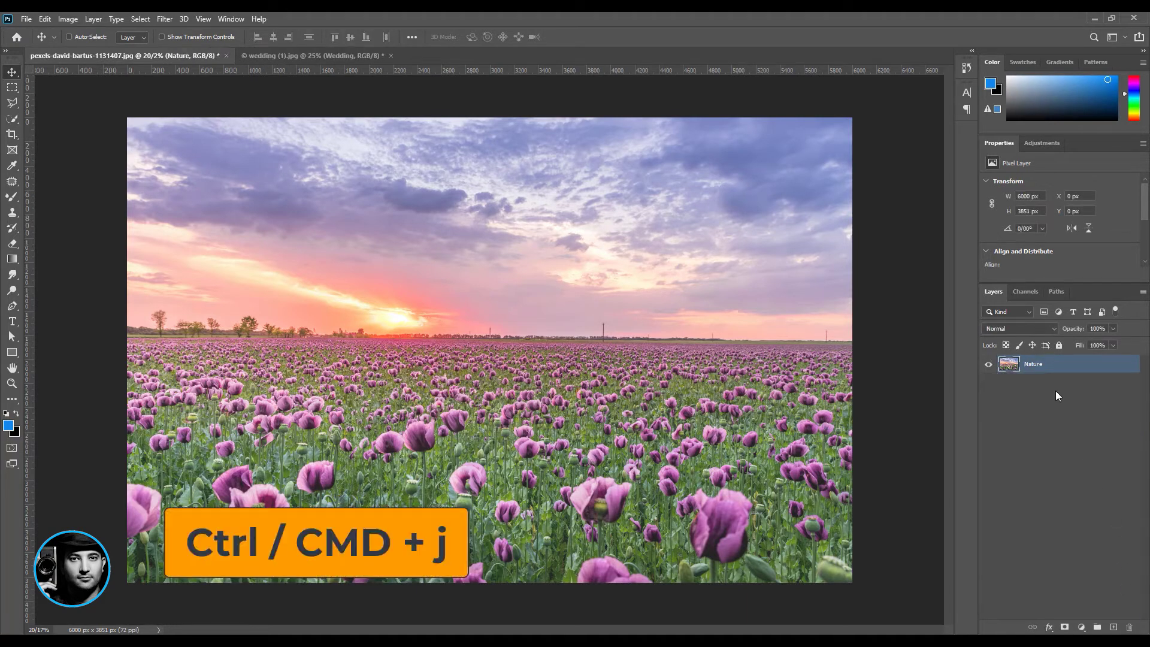
key("ctrl+j")
key("ctrl+j")
key("ctrl+j")
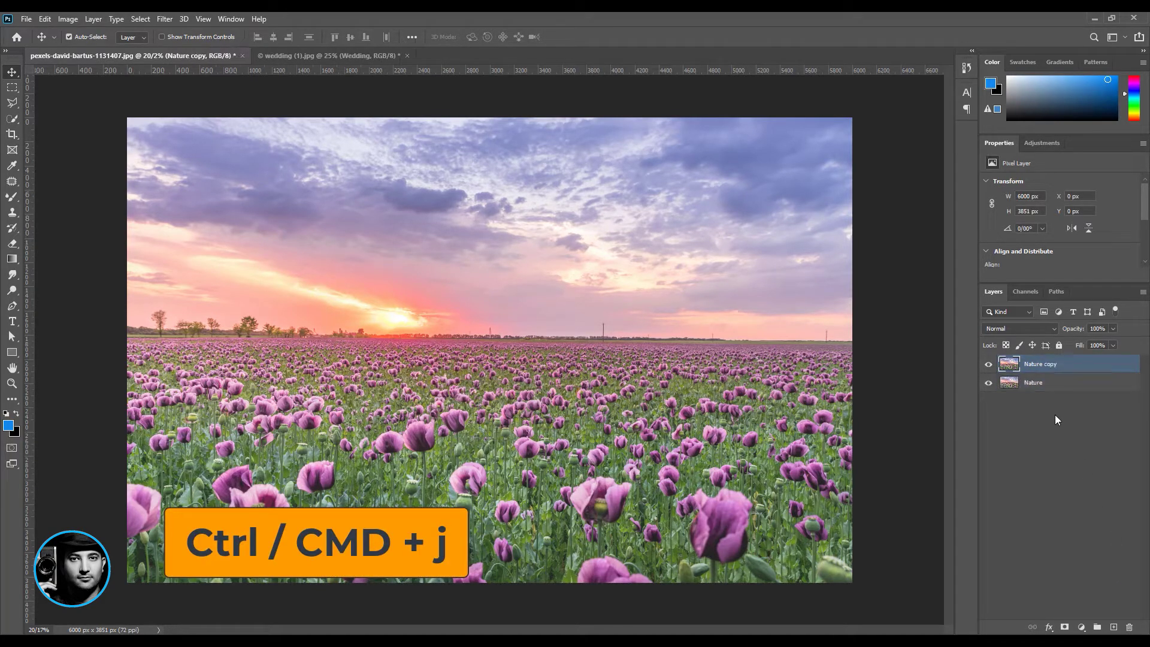
left_click_drag(988, 364, 991, 386)
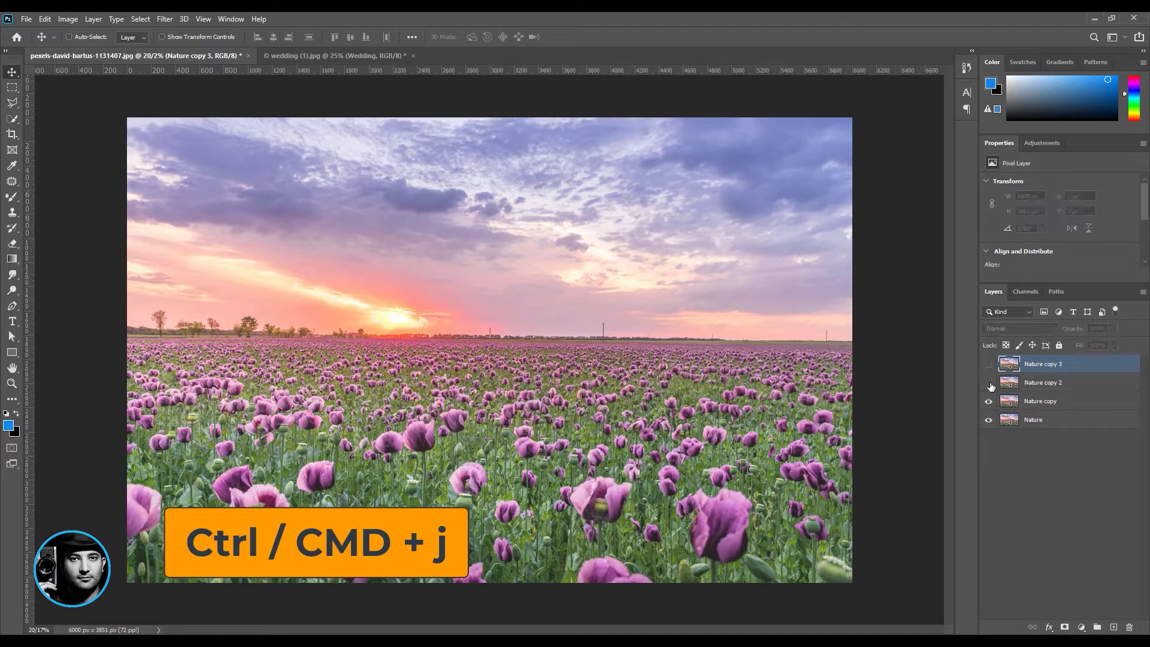
Rename the Nature copy layer to 'Auto Tone'.
left_click(1040, 403)
double_click(1041, 403)
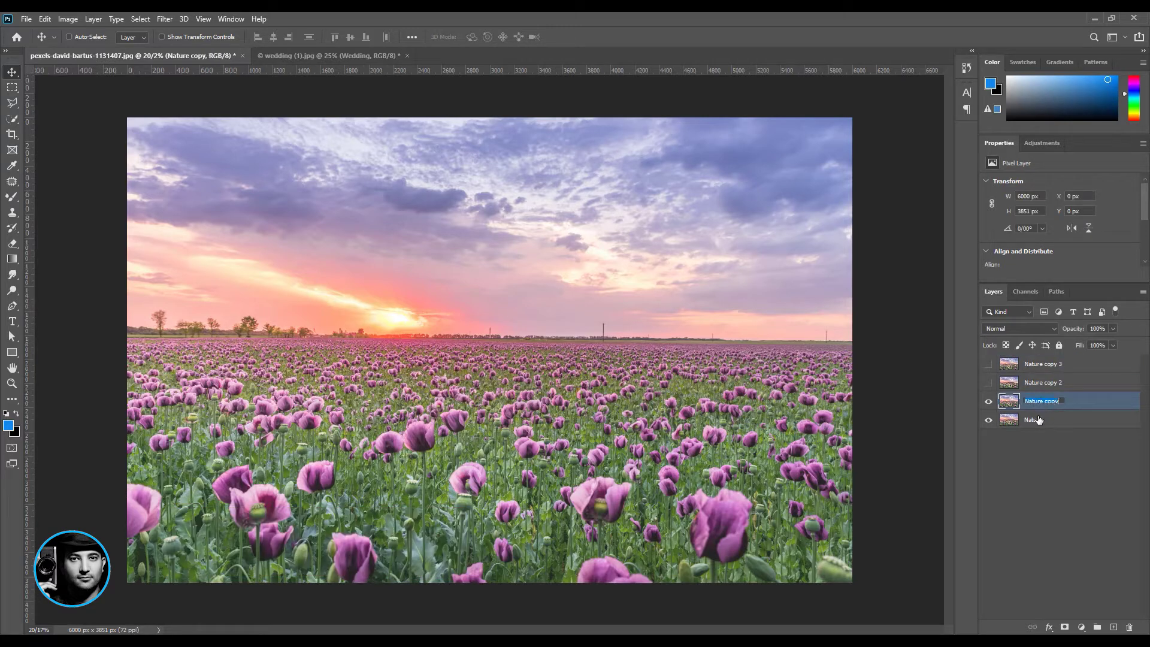
type("Auto Tone")
key("Return")
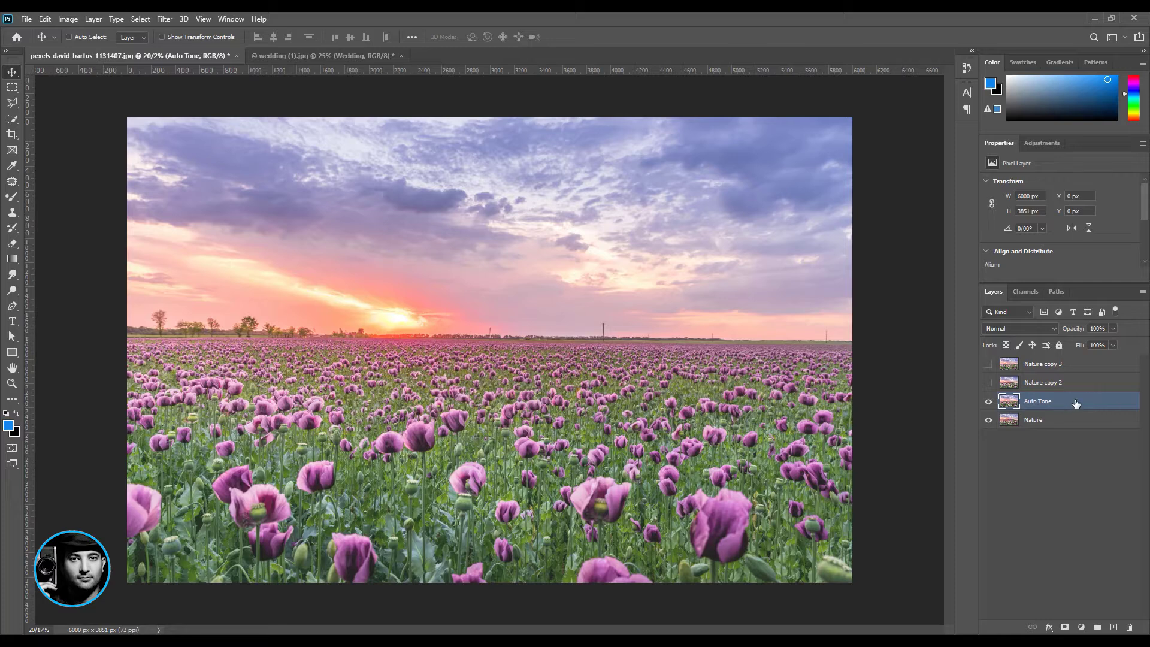
Apply Image > Auto Tone to the Auto Tone layer and toggle its visibility to compare.
left_click(60, 22)
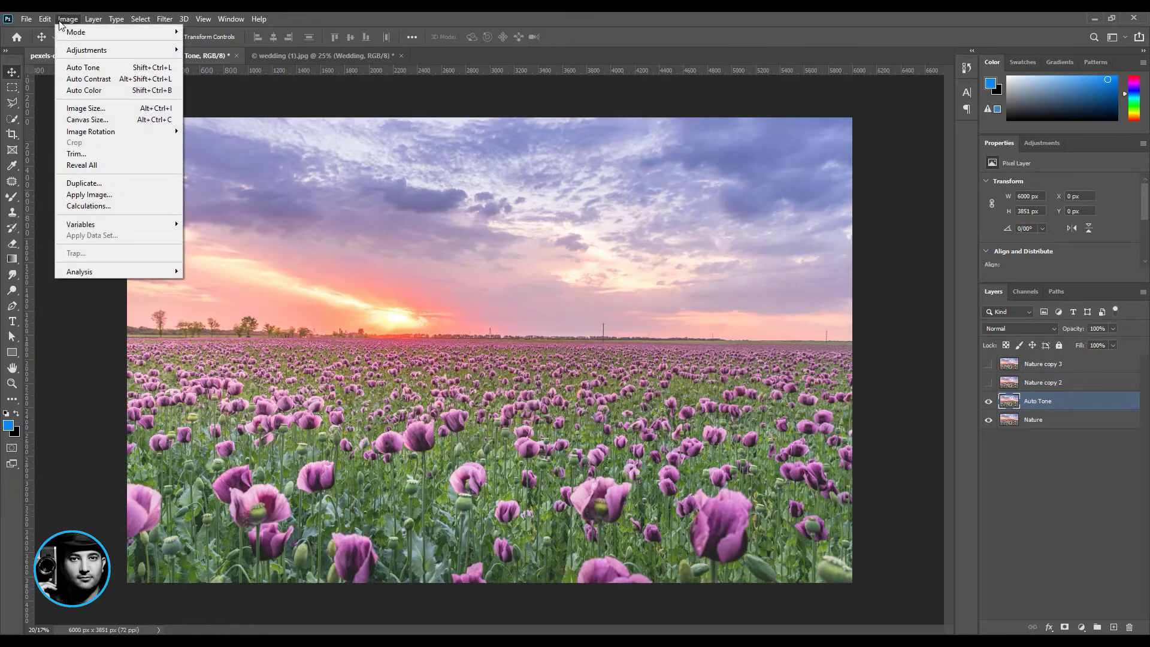
left_click(120, 67)
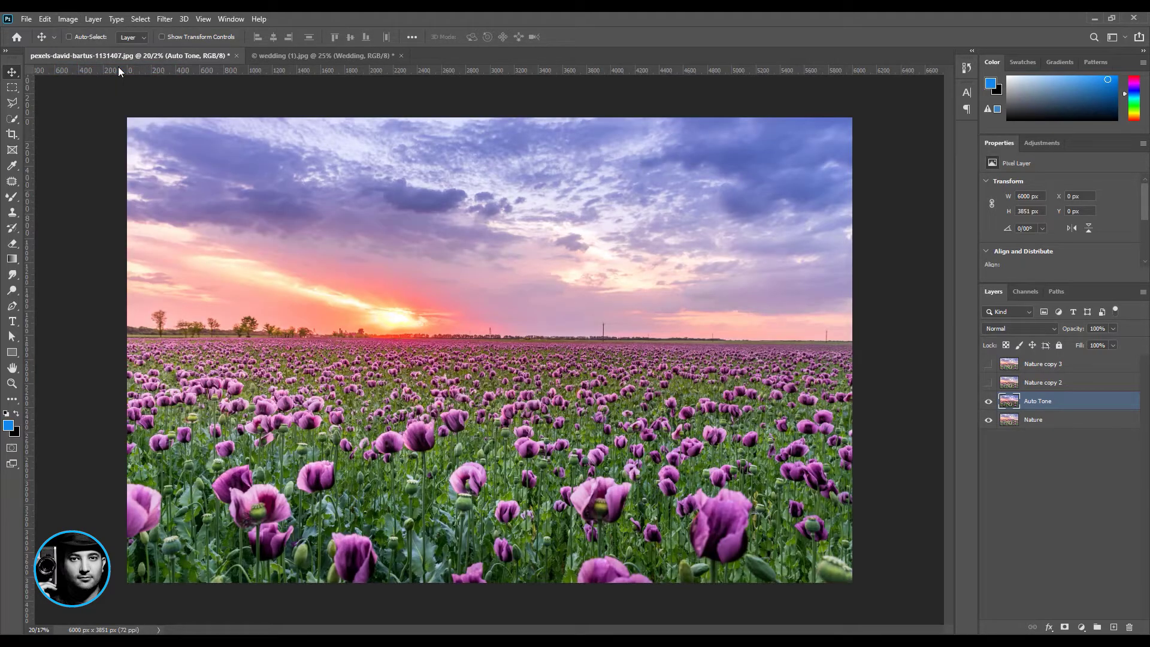
left_click(988, 402)
left_click(988, 402)
Show Nature copy 2, rename it 'Auto Contrast', and apply Image > Auto Contrast to it.
left_click(1033, 384)
left_click(989, 383)
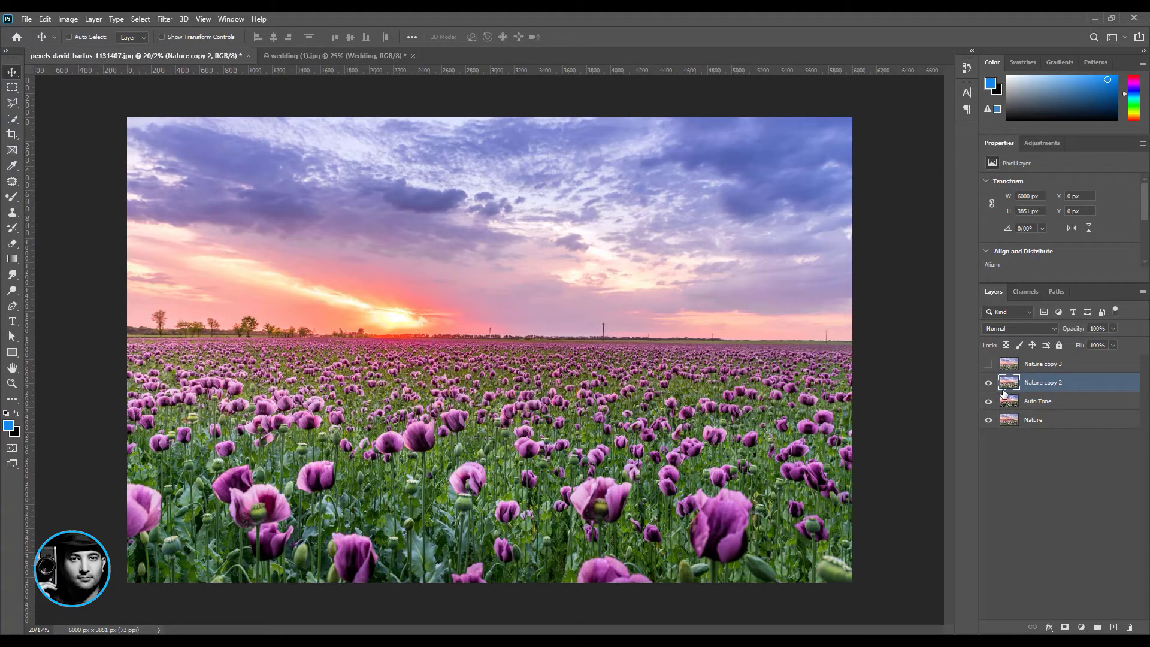
double_click(1035, 385)
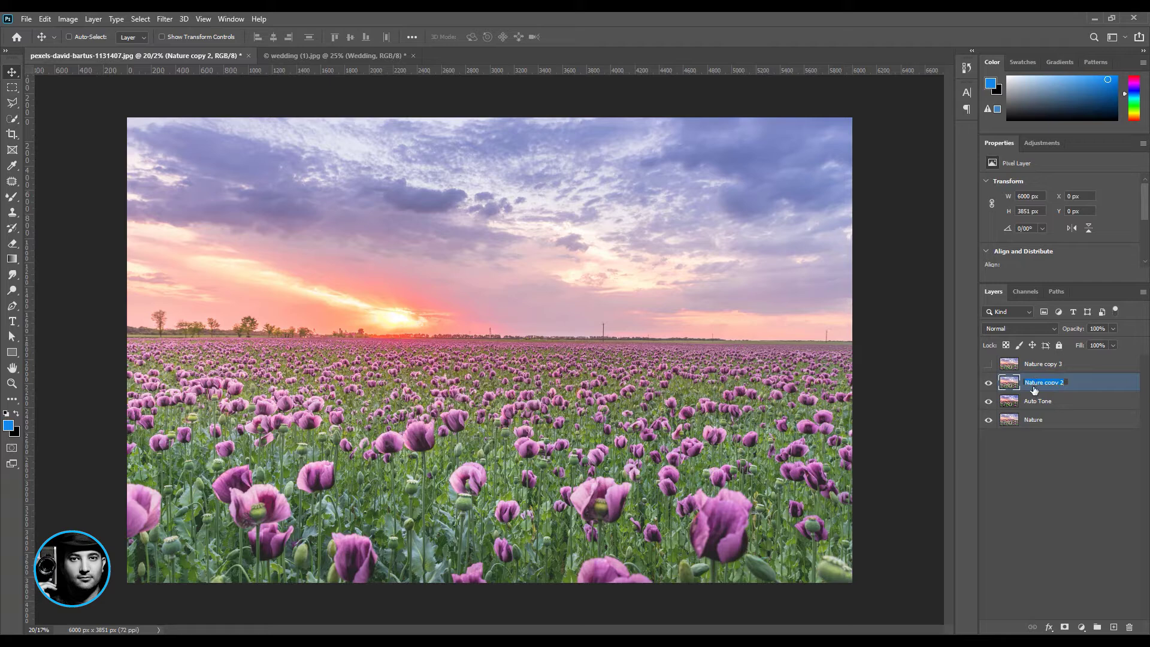
type("Auto Contrast")
key("Return")
left_click(67, 19)
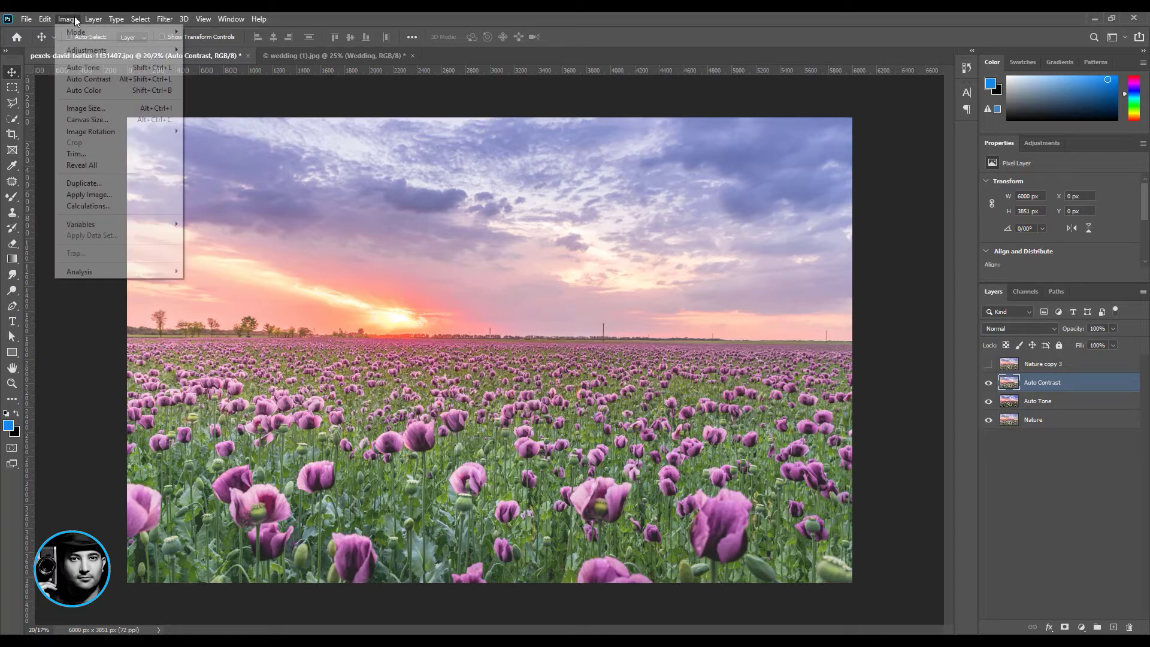
left_click(91, 78)
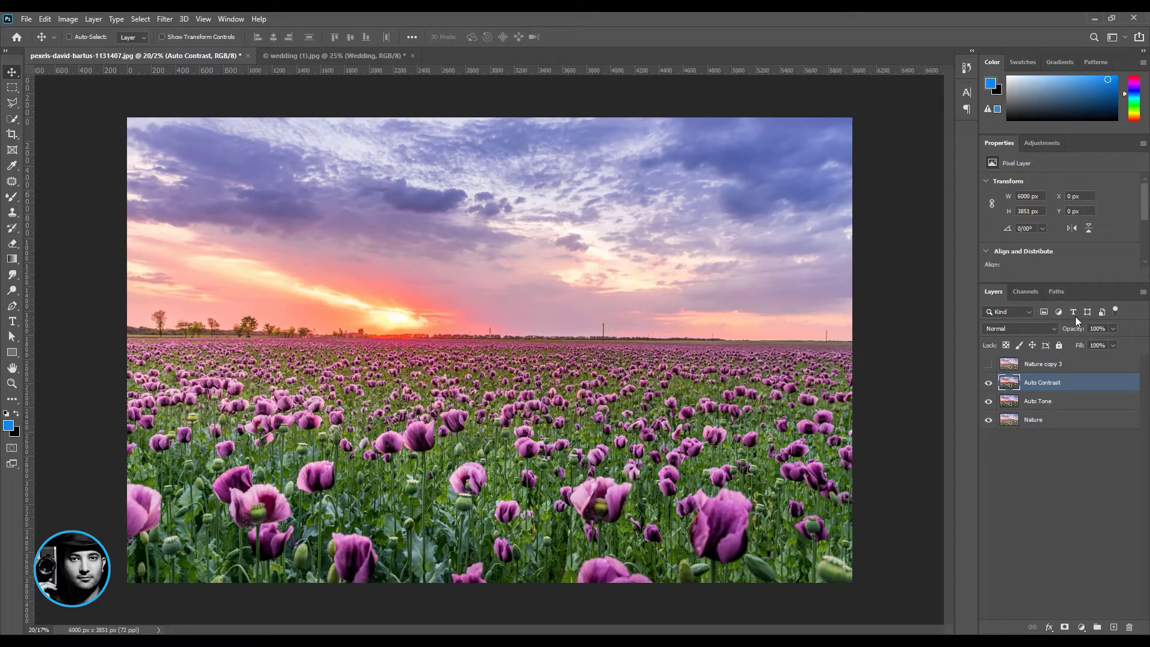
Show Nature copy 3, rename it 'Auto Color', and apply Image > Auto Color to it.
left_click(1013, 364)
left_click(986, 366)
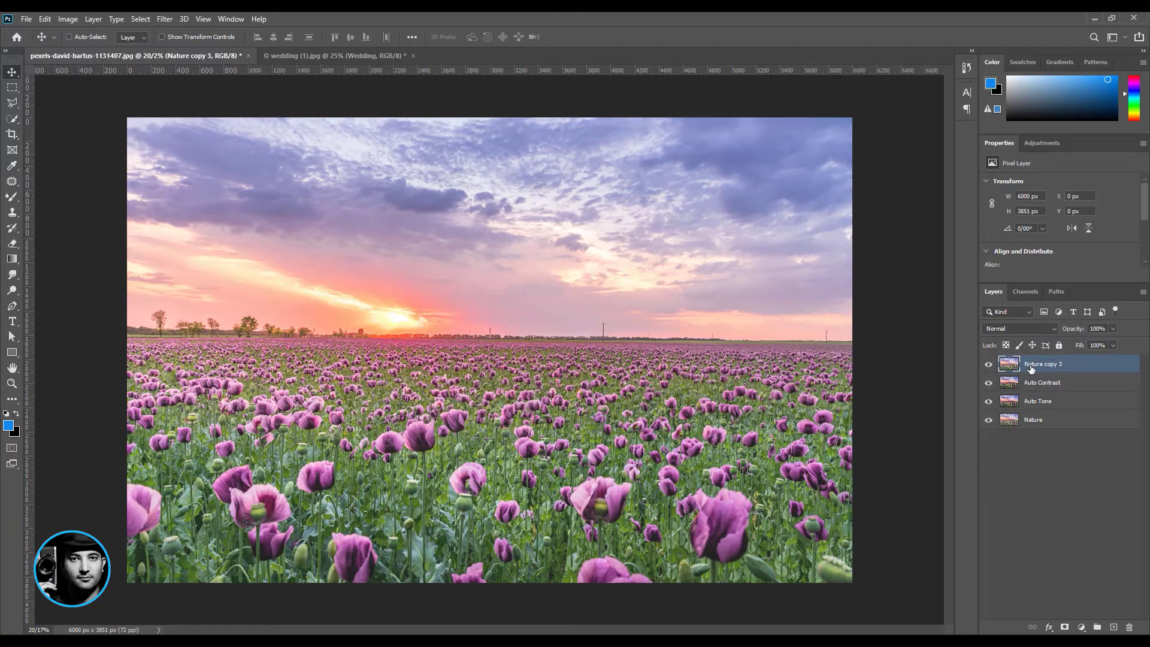
double_click(1034, 367)
type("Auto Color")
key("Return")
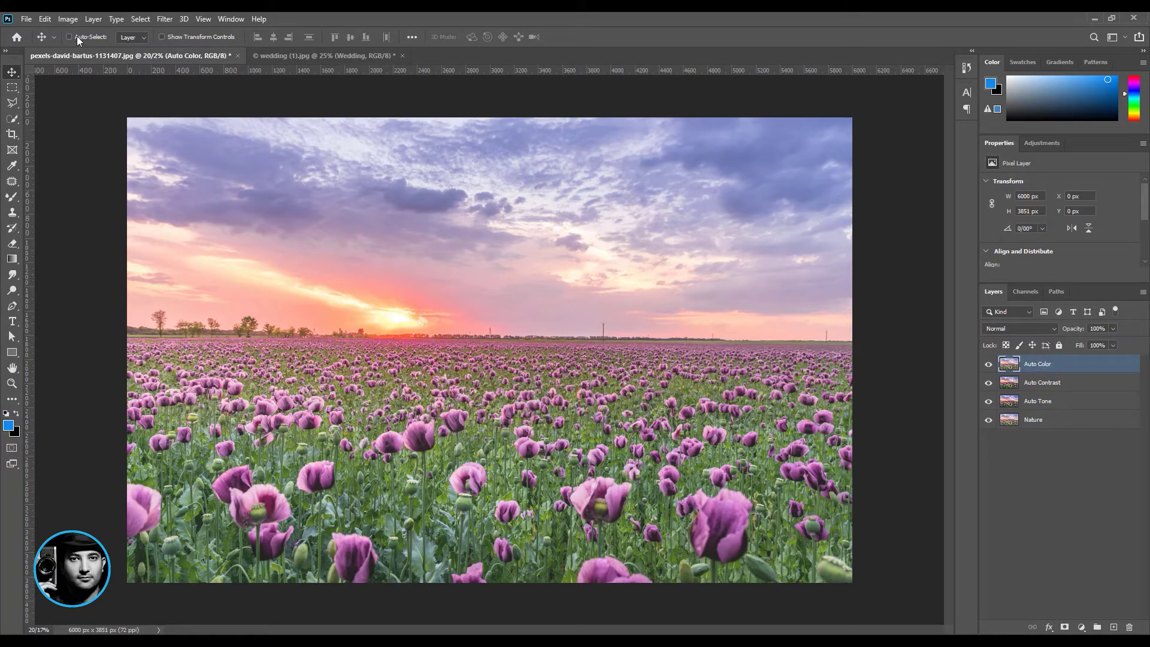
left_click(68, 18)
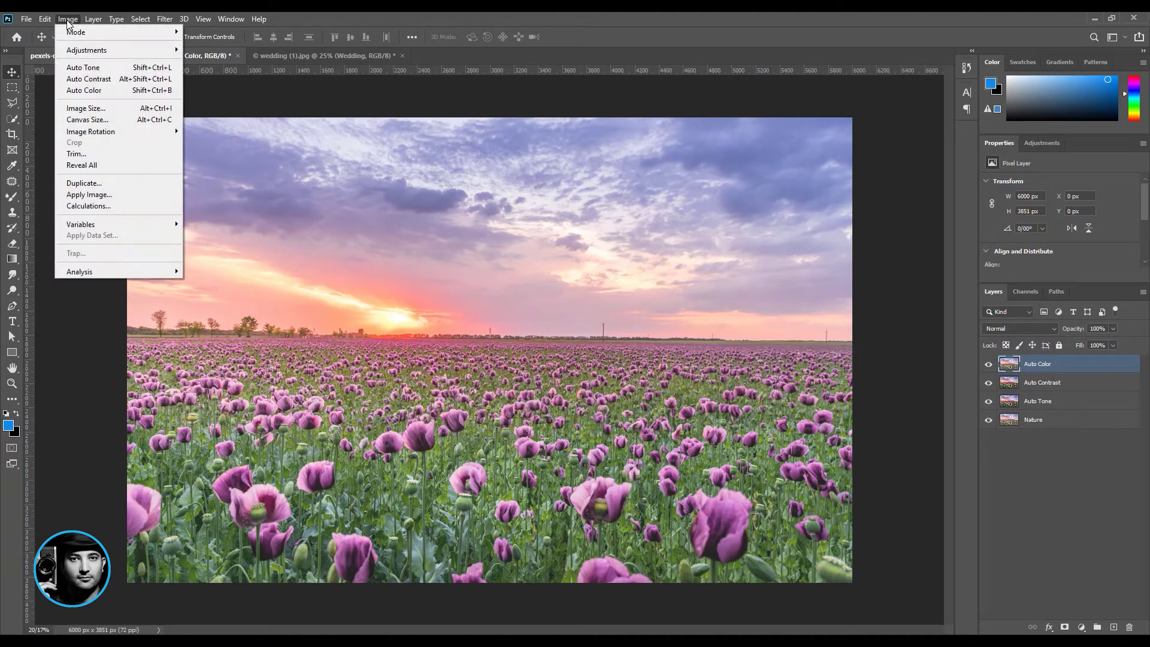
left_click(116, 90)
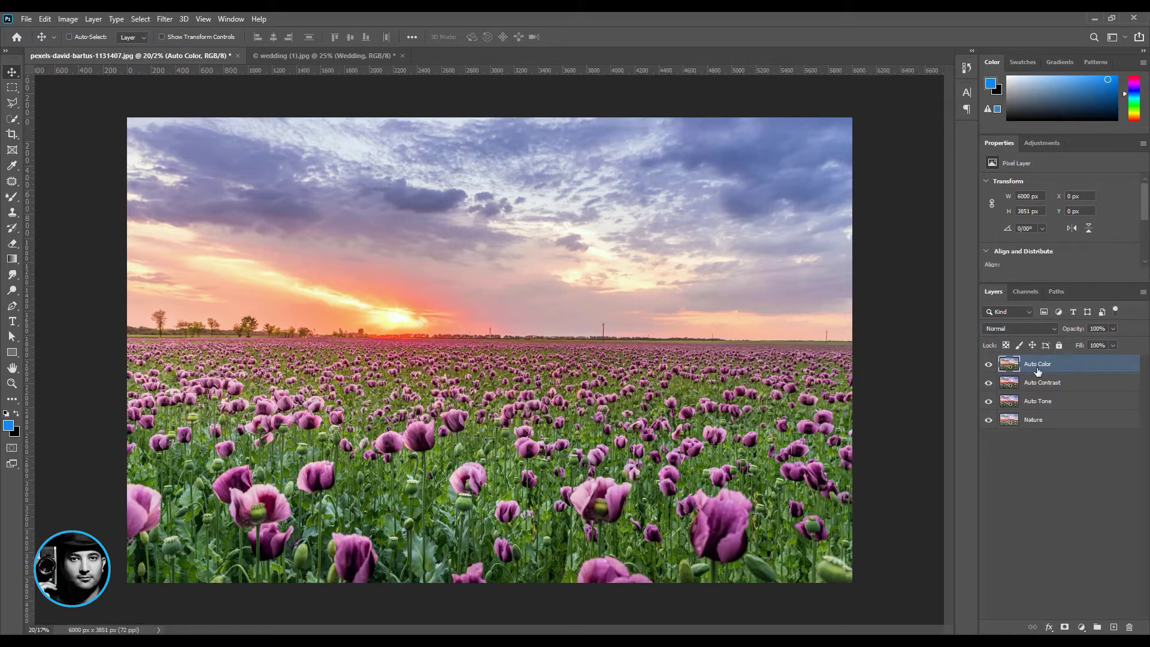
Apply Auto Contrast and then Auto Tone to the Auto Color layer as well.
left_click(67, 19)
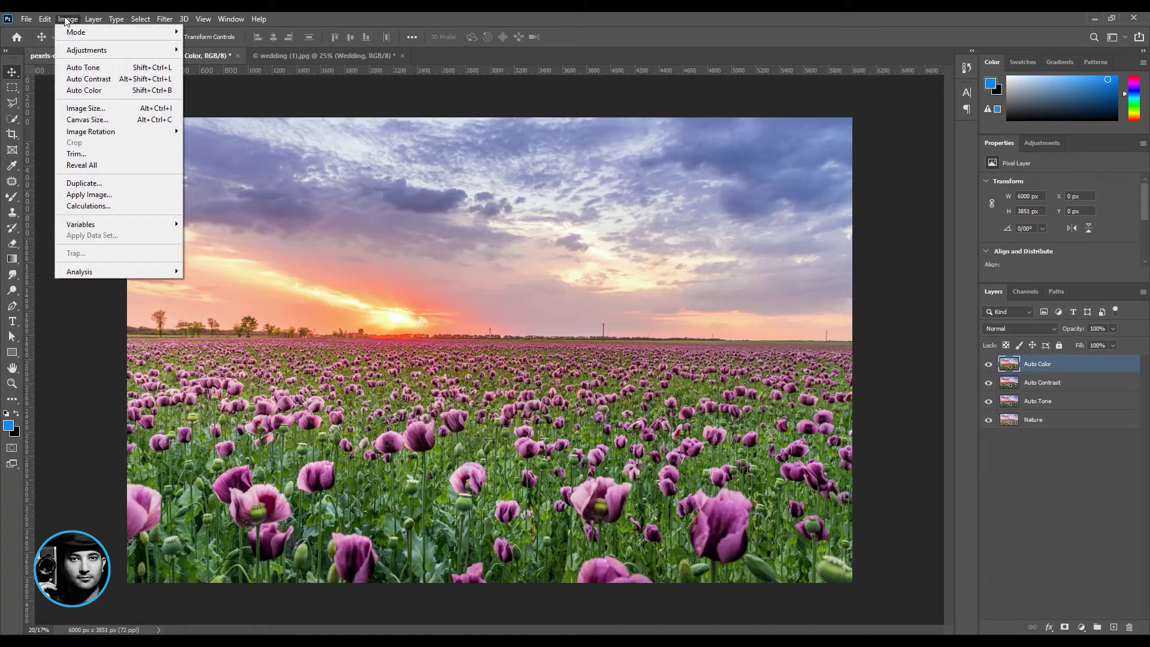
left_click(108, 81)
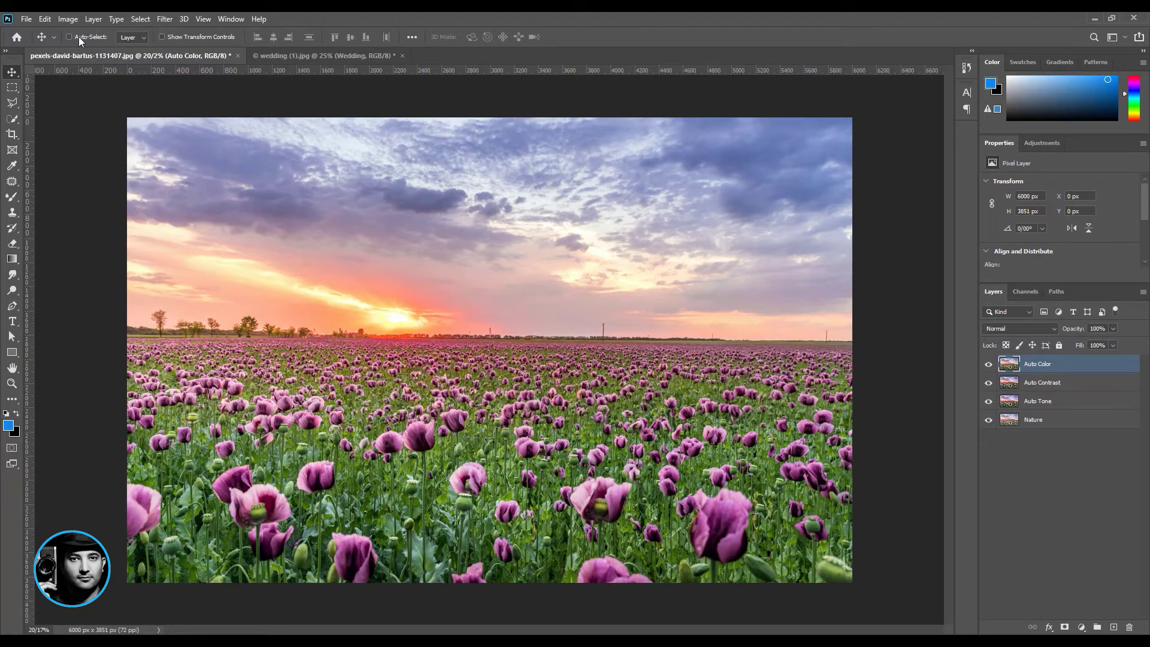
left_click(68, 19)
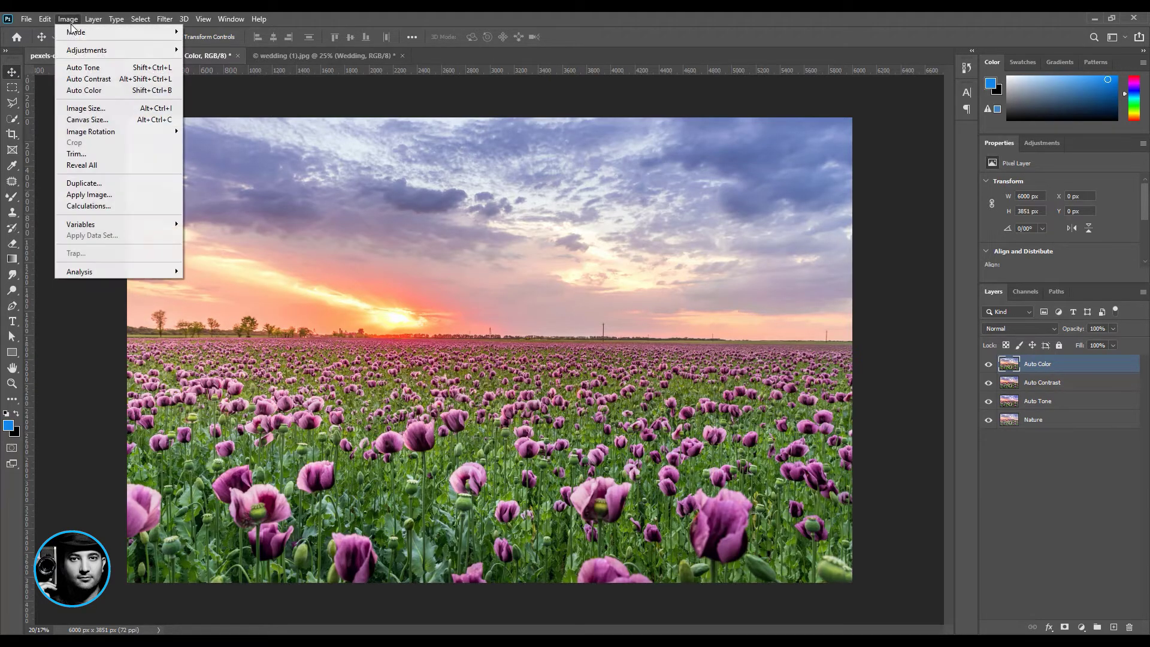
left_click(95, 69)
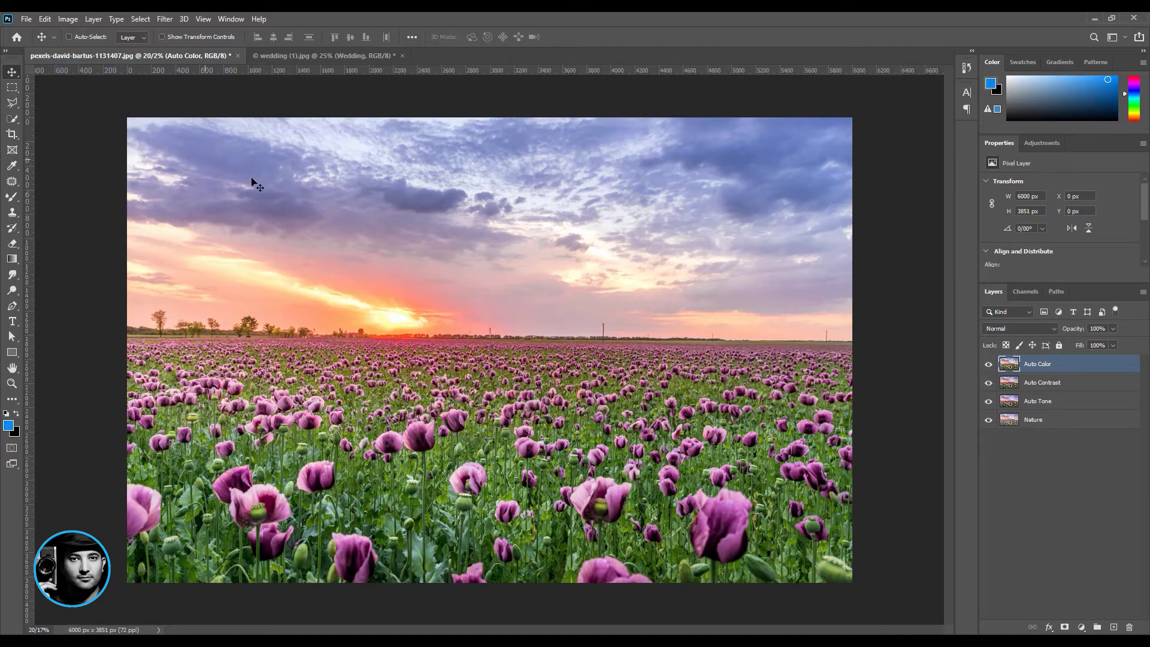
Hide the Auto Contrast and Auto Tone layers, then toggle Auto Color to compare with Nature.
scroll(560, 328, "up", 2)
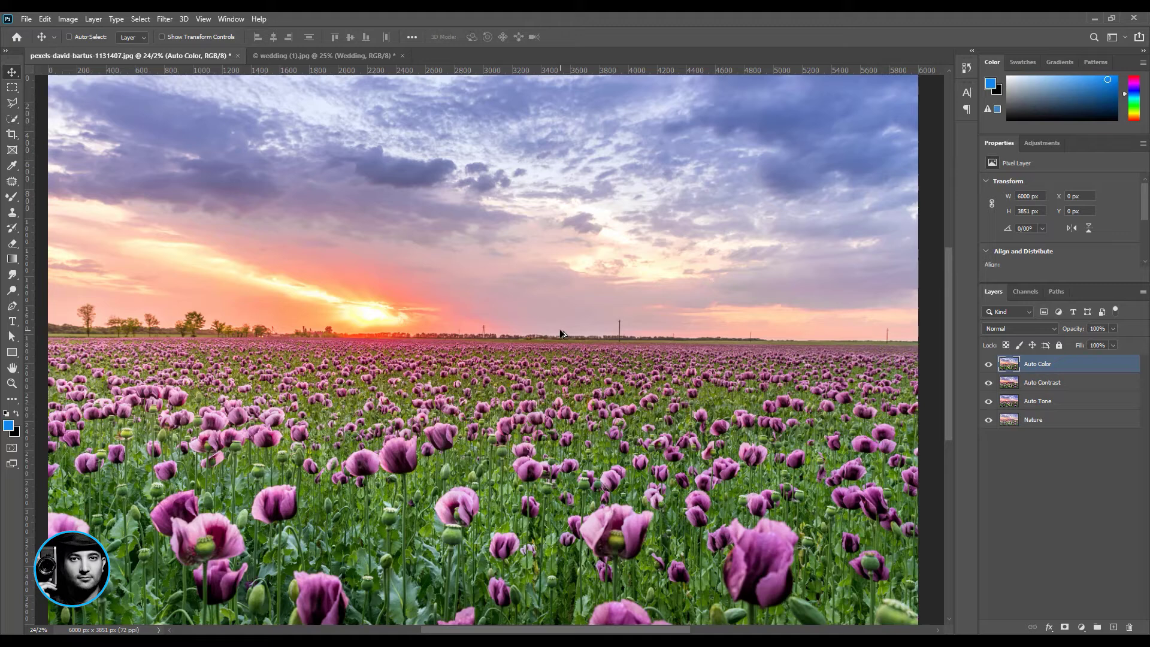
scroll(561, 333, "down", 1)
left_click(989, 382)
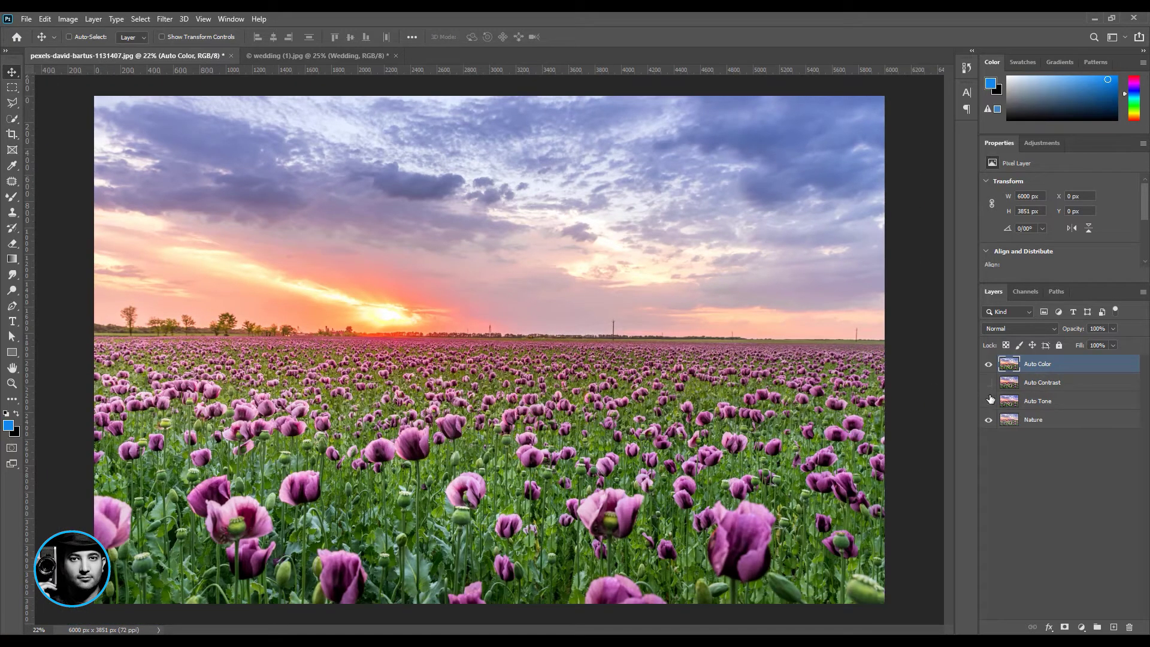
left_click(989, 401)
left_click(989, 365)
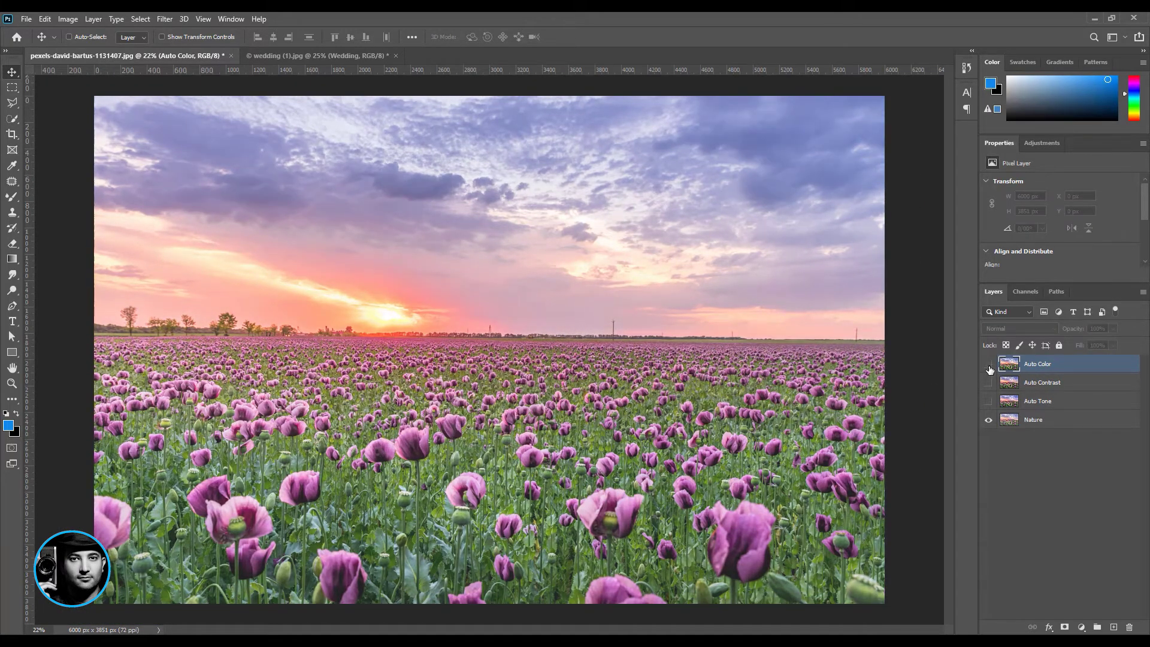
left_click(989, 365)
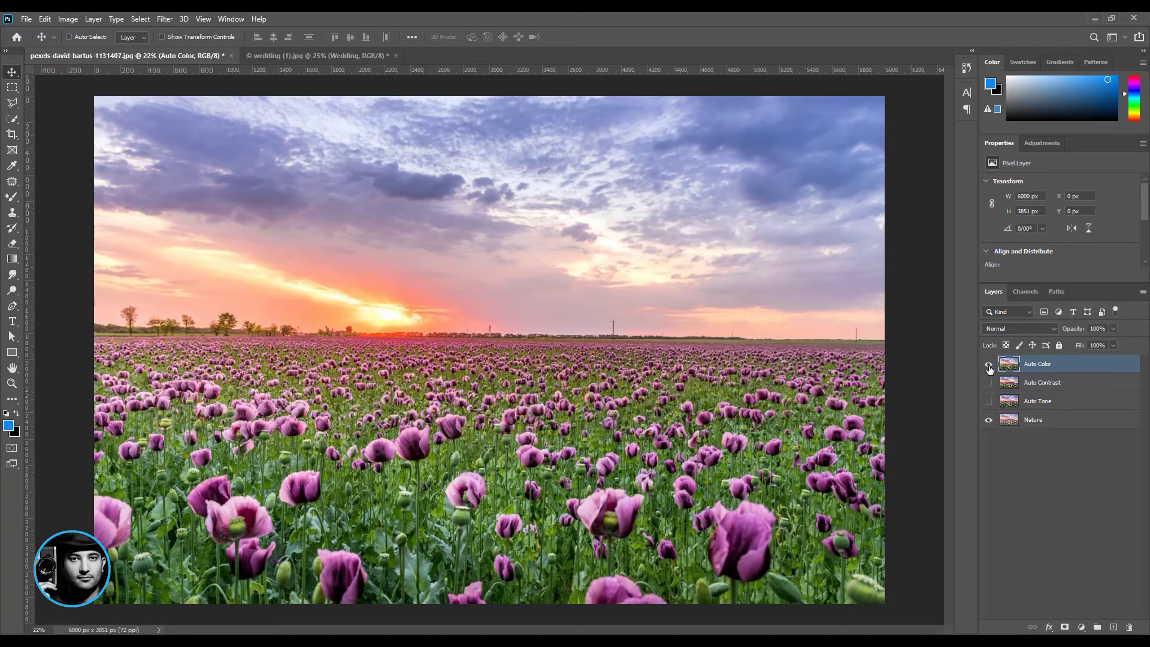
Switch to the wedding photo, make three Wedding copies, and hide copies 3 and 2.
key("ctrl+Tab")
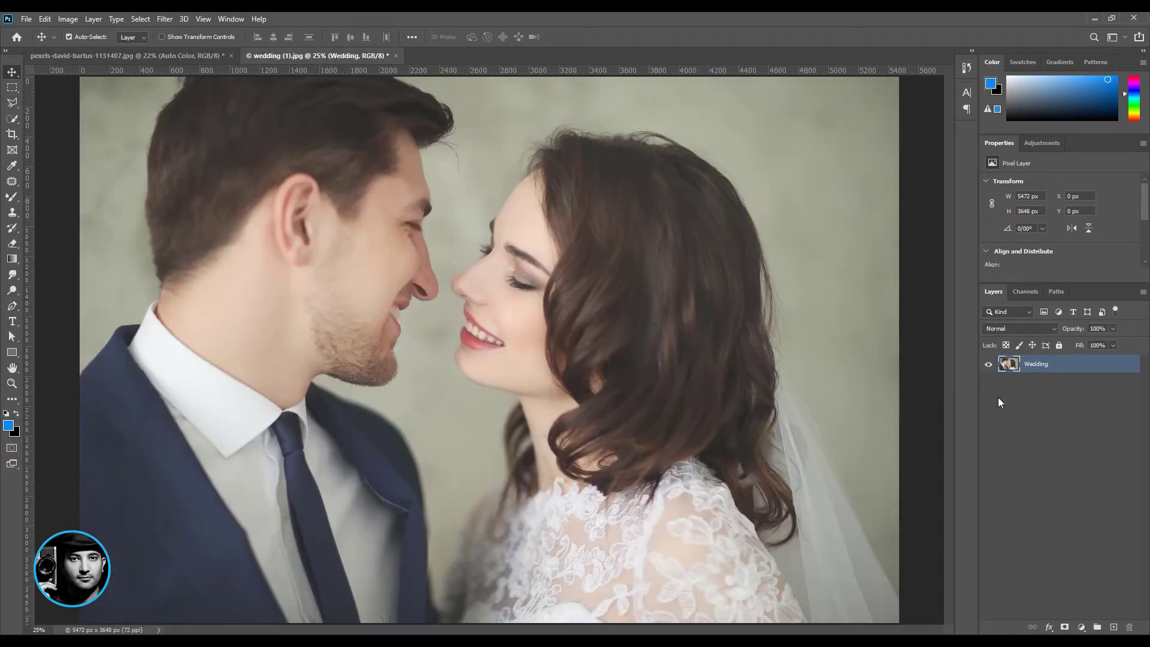
key("ctrl+j")
key("ctrl+j")
key("ctrl+j")
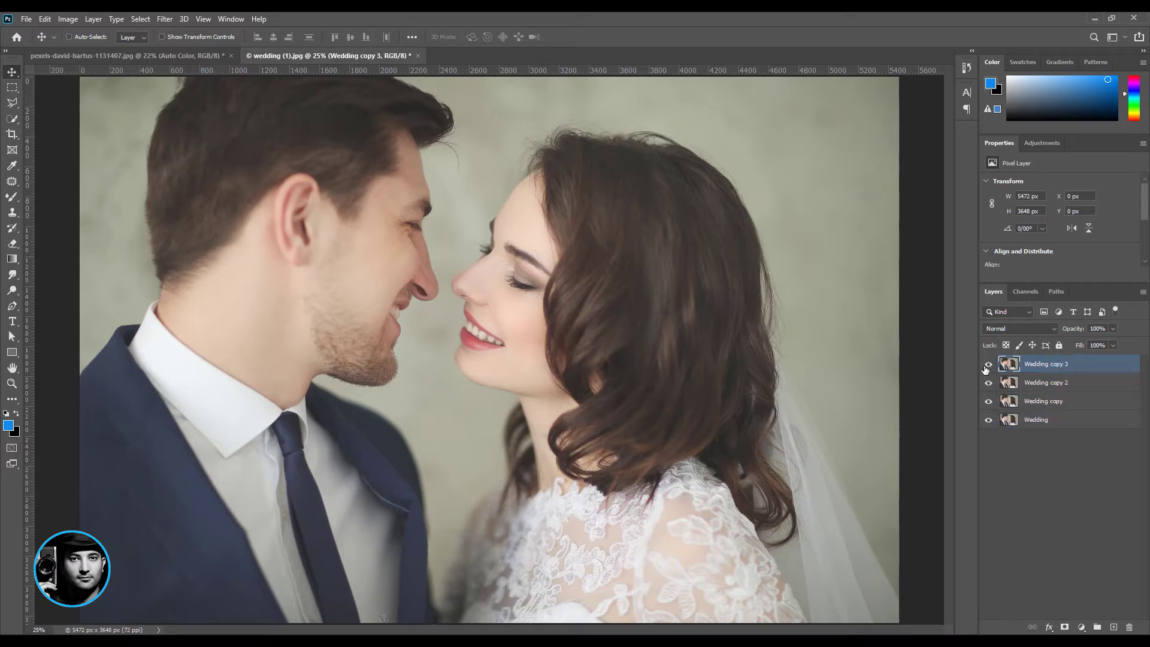
left_click_drag(989, 365, 989, 383)
Apply Image > Auto Tone to the Wedding copy layer.
left_click(1046, 408)
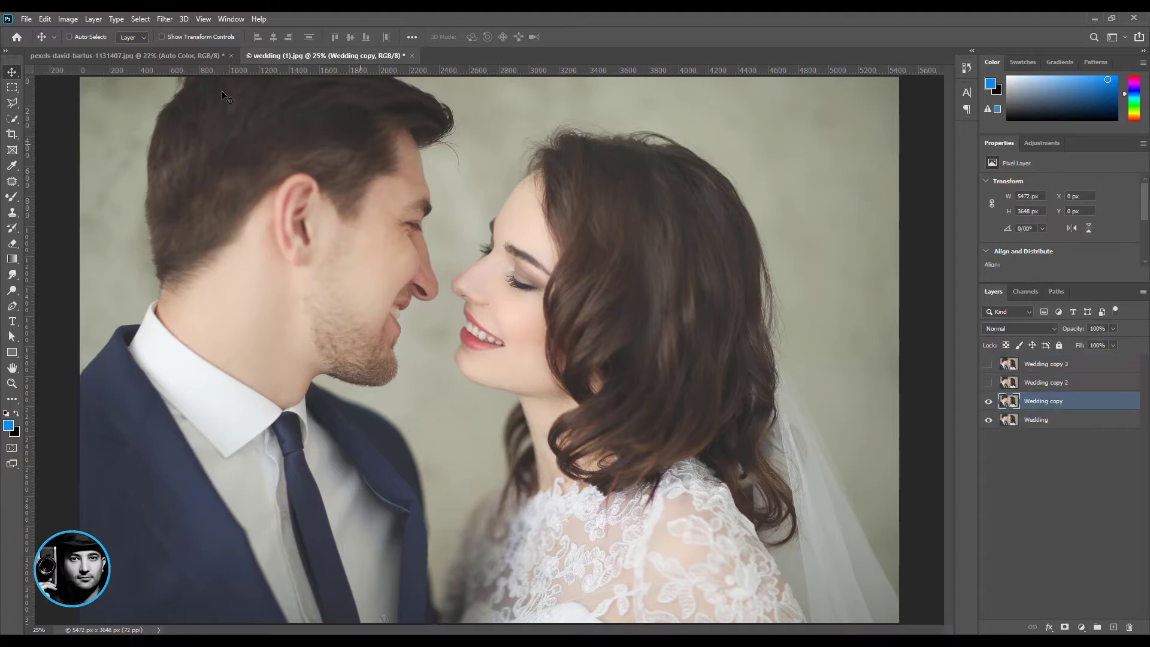
left_click(70, 19)
left_click(101, 69)
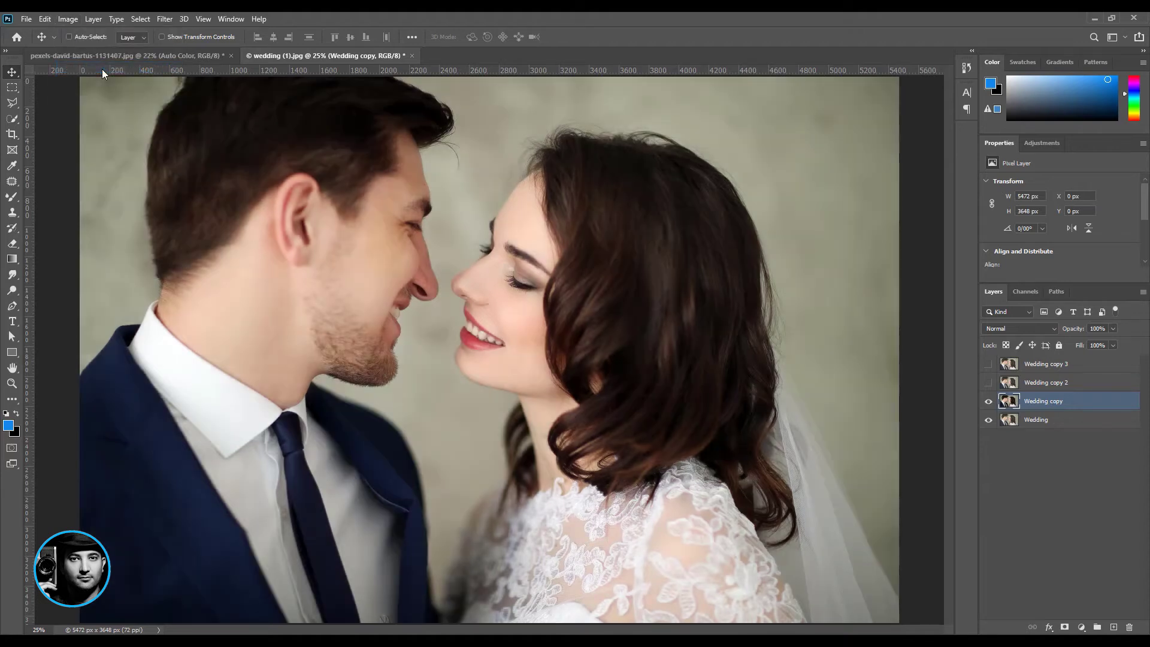
Compare Wedding copy with the original, then show Wedding copy 2 and apply Auto Contrast.
left_click(989, 404)
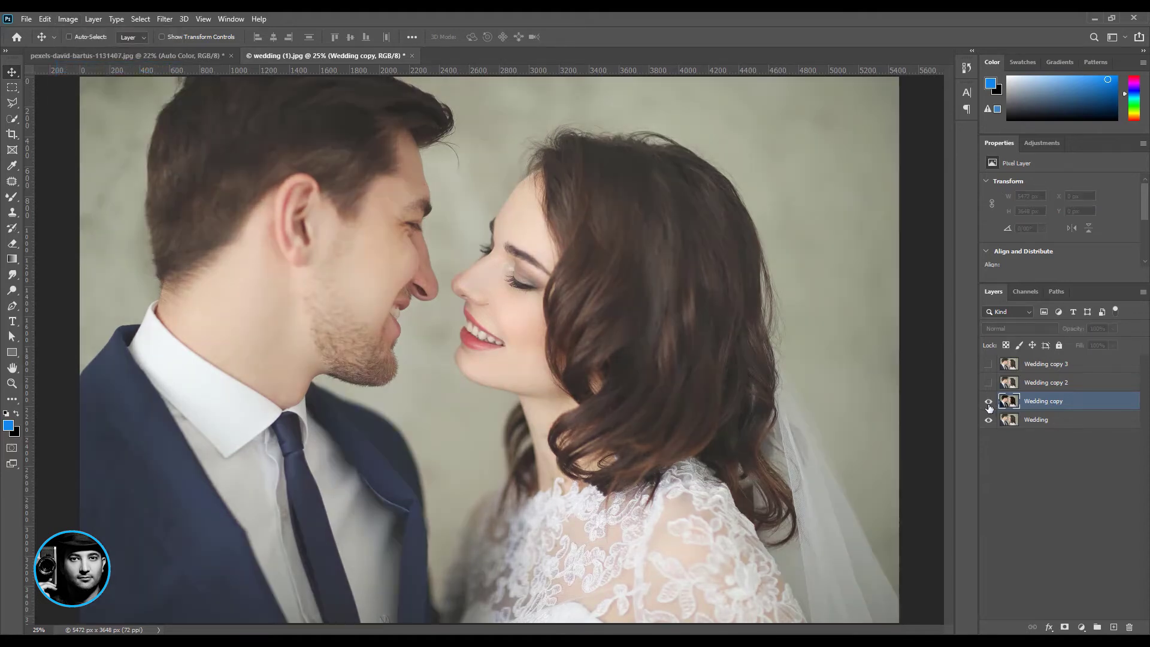
left_click(989, 403)
left_click(1046, 383)
left_click(988, 383)
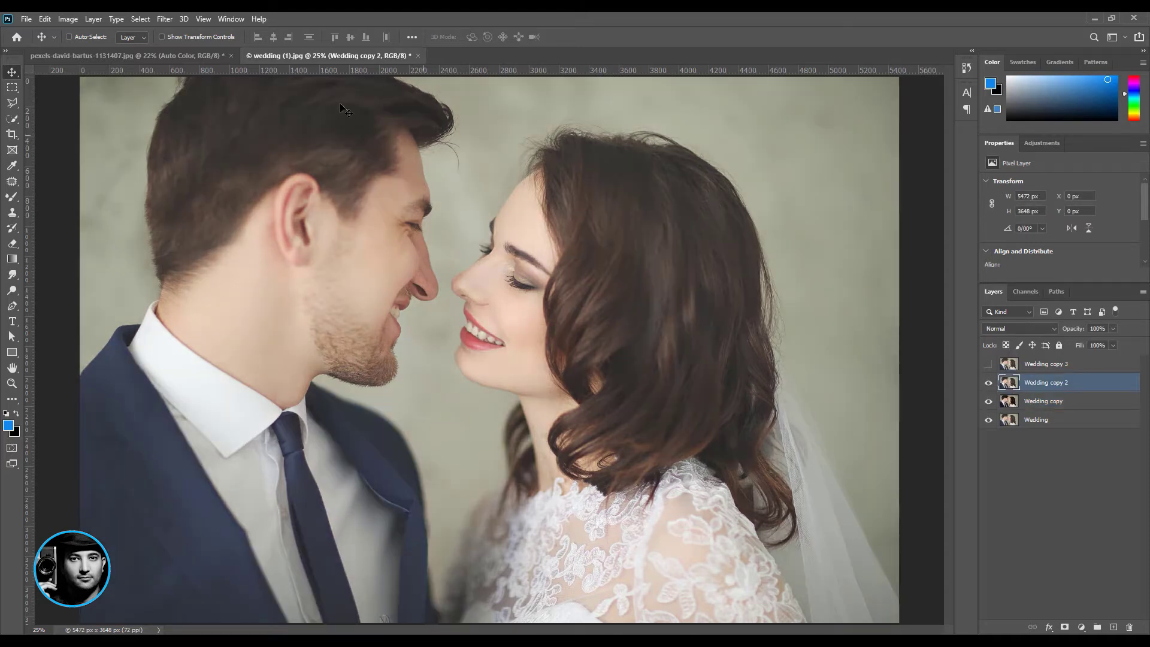
left_click(67, 19)
left_click(91, 78)
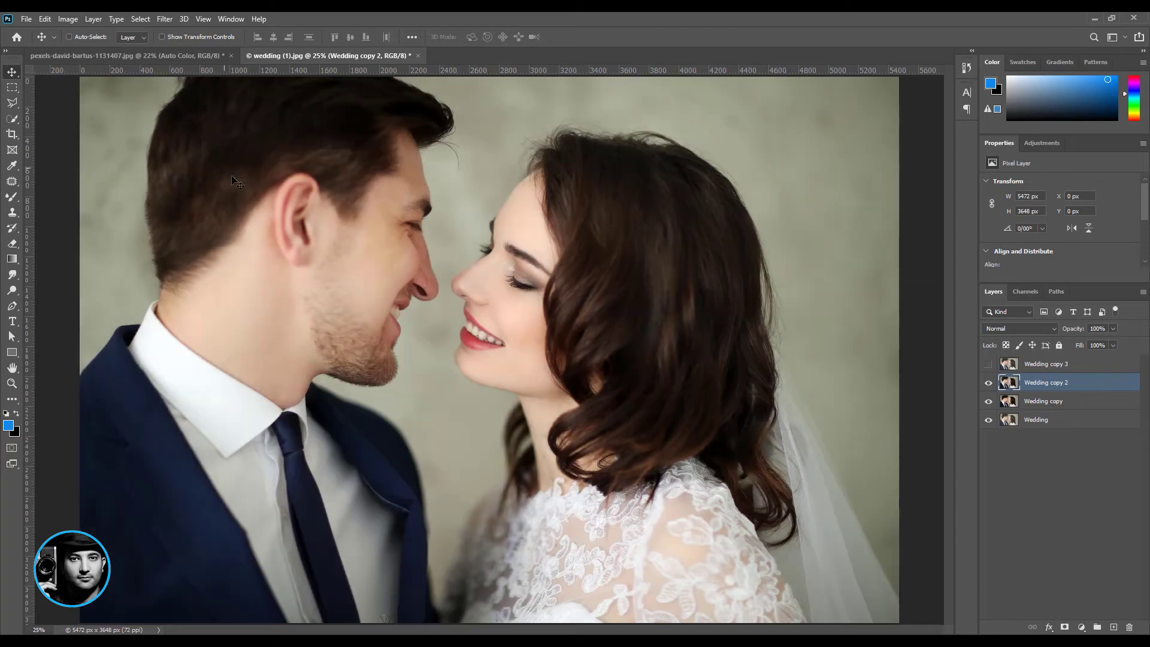
Hide Wedding copy, compare and hide Wedding copy 2, and show Wedding copy 3.
left_click(989, 402)
left_click(989, 383)
left_click(989, 383)
left_click(989, 383)
left_click(989, 365)
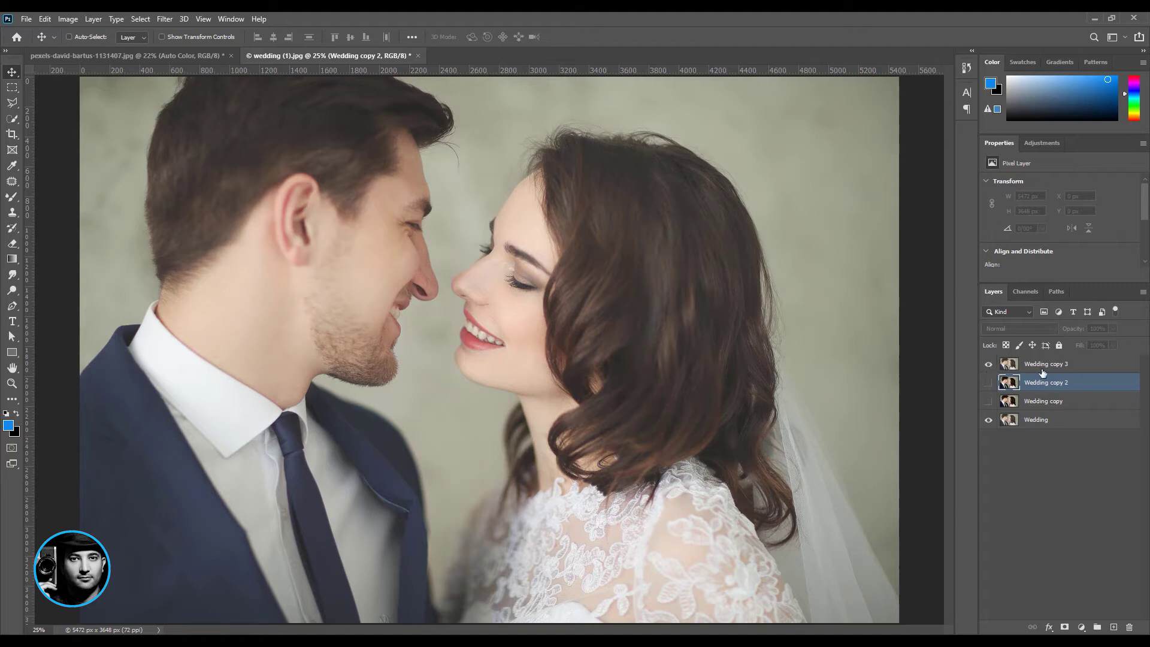
Select Wedding copy 3 and apply Image > Auto Color to it.
left_click(67, 18)
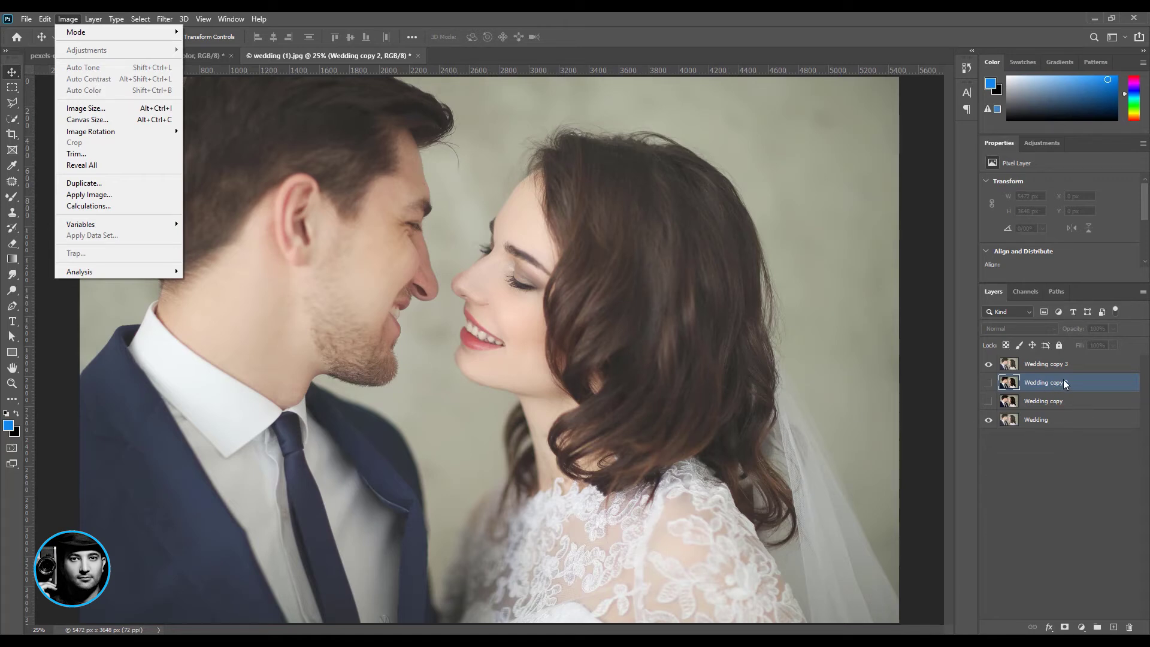
left_click(1072, 365)
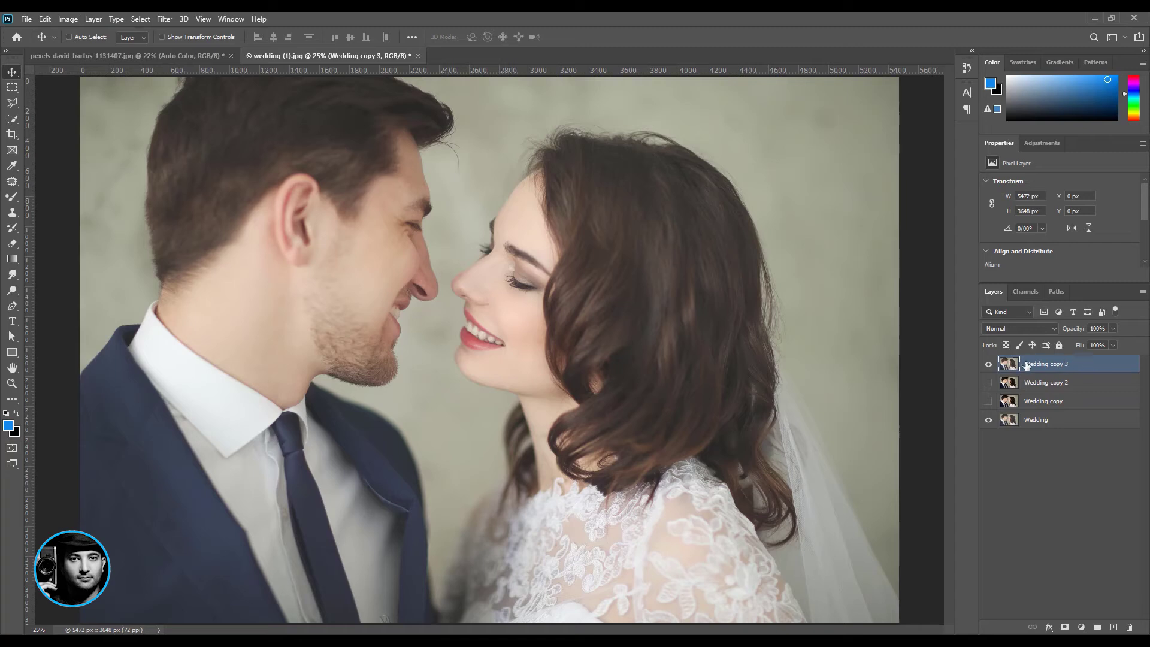
left_click(66, 19)
left_click(82, 90)
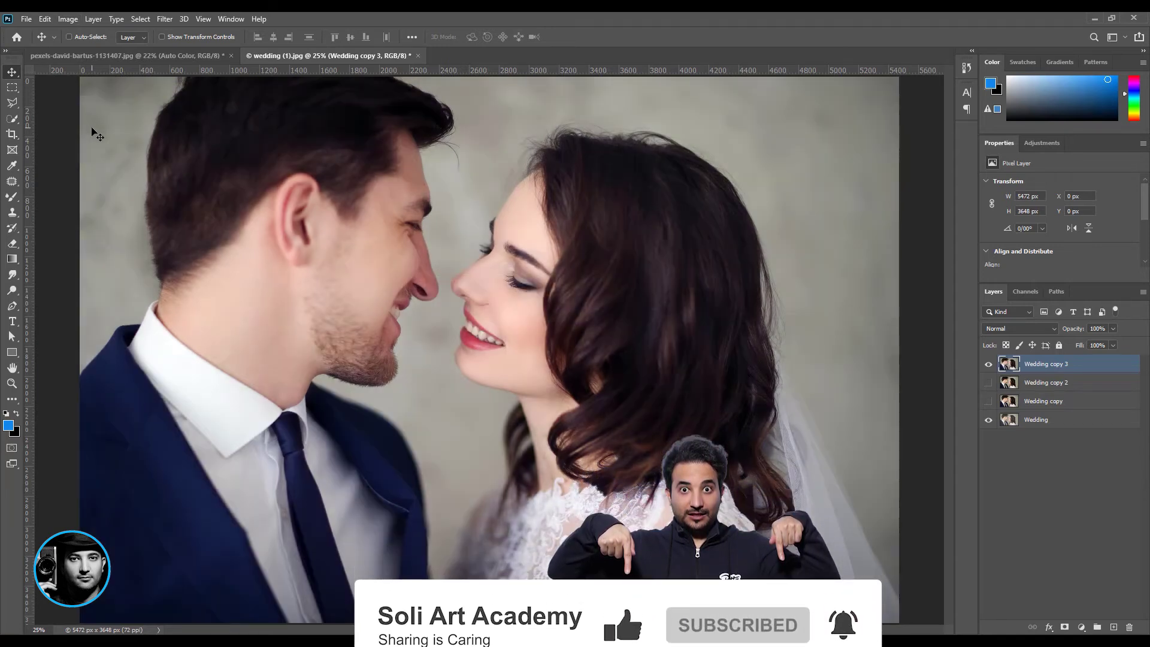
Show Wedding copy 2 and Wedding copy again, then toggle Wedding copy 3 repeatedly to compare its correction.
left_click(988, 382)
left_click(989, 401)
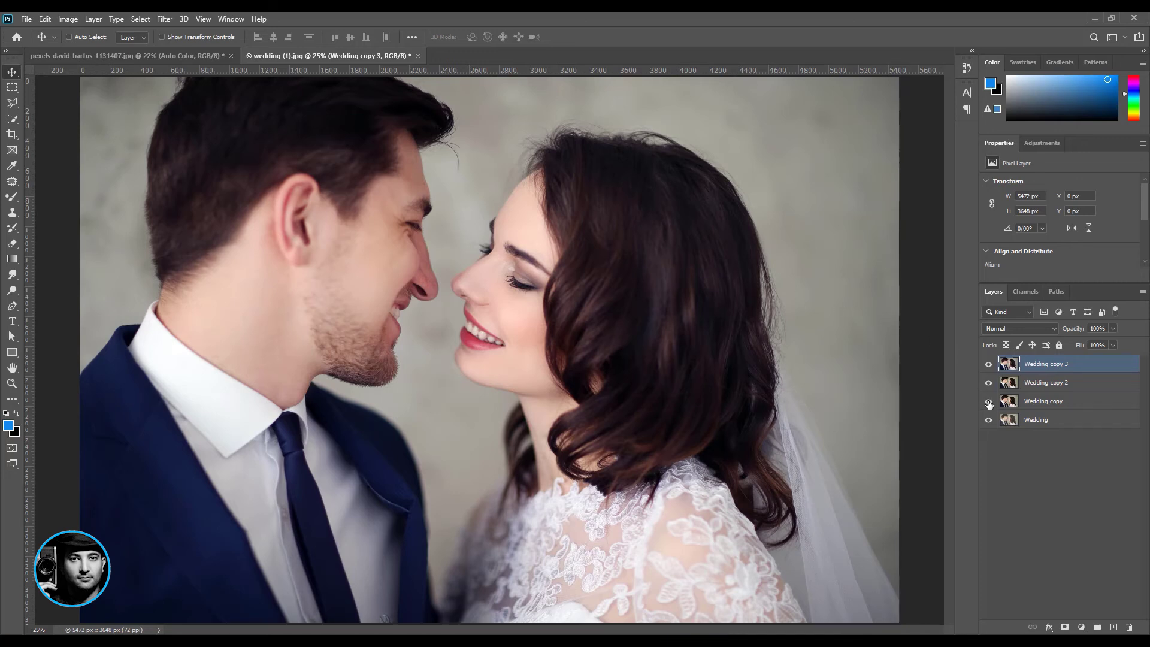
left_click(989, 364)
left_click(989, 364)
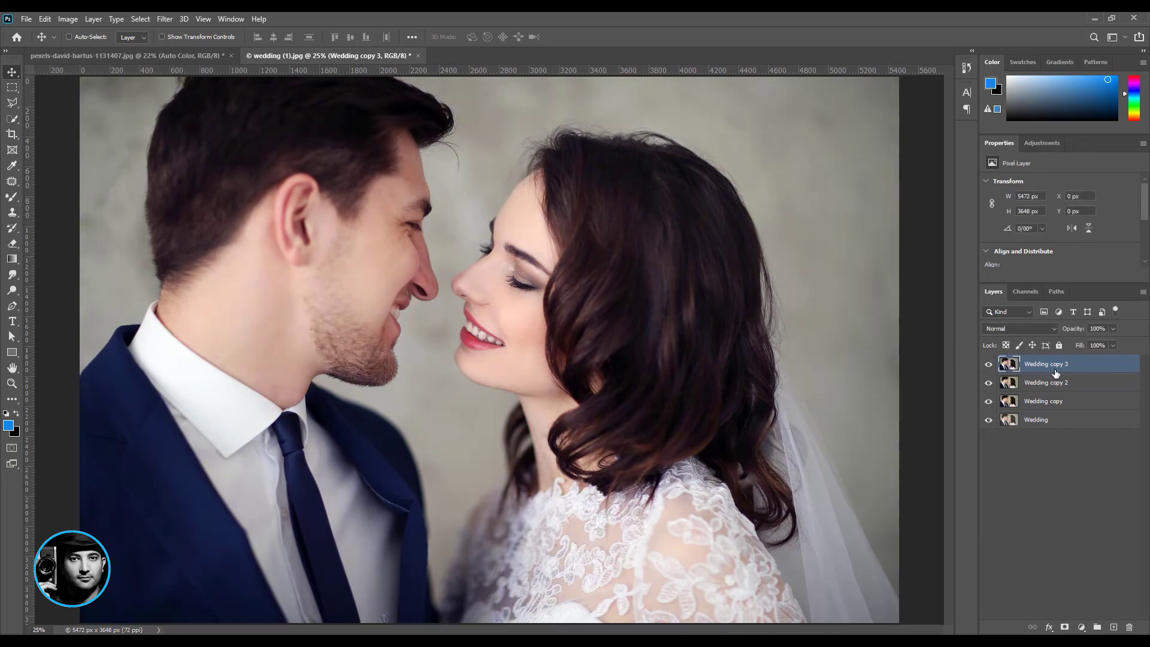
left_click(989, 365)
left_click(989, 366)
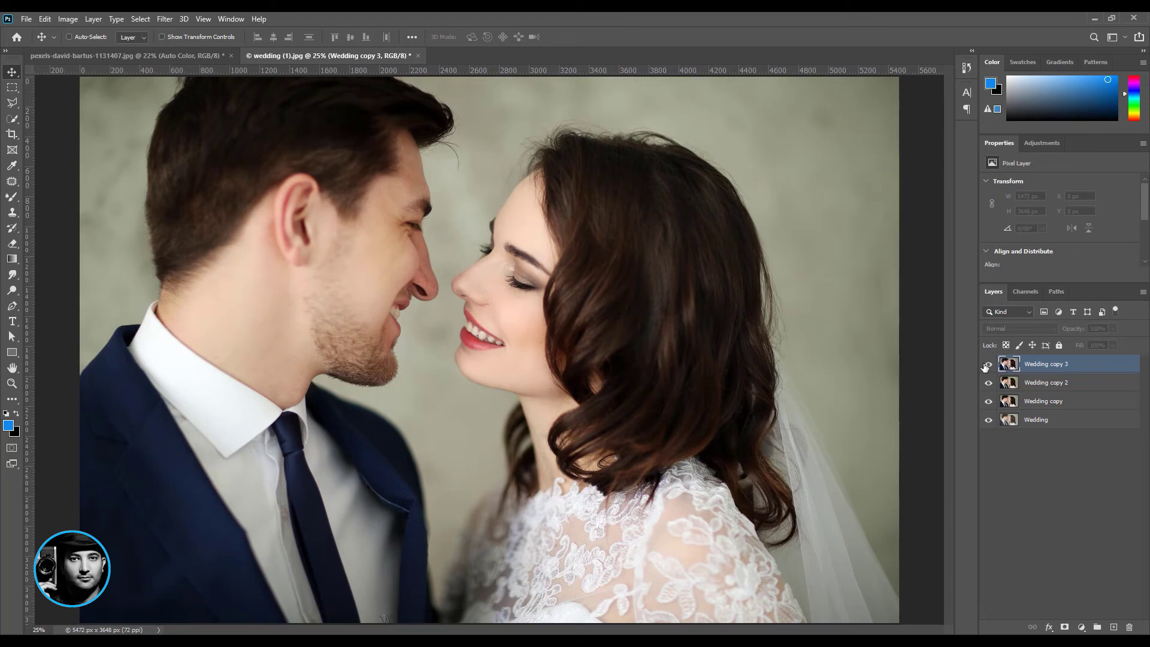
left_click(987, 365)
left_click(987, 366)
left_click(988, 364)
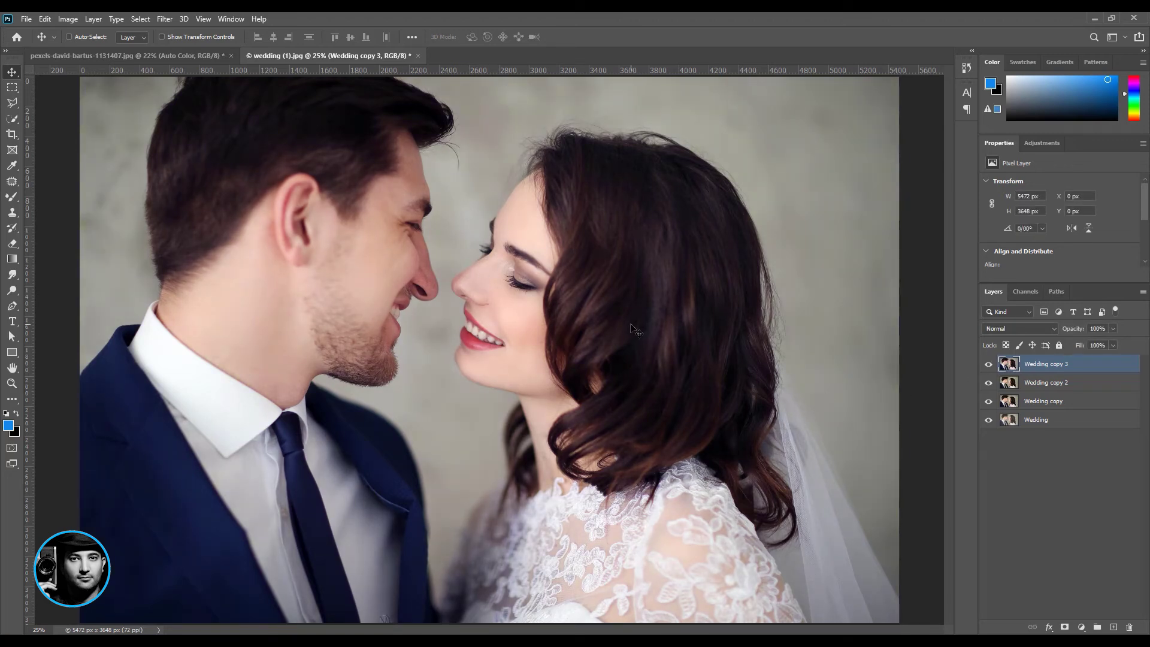
Hide Wedding copy 3 and copy 2 to compare, then turn both back on.
left_click(987, 366)
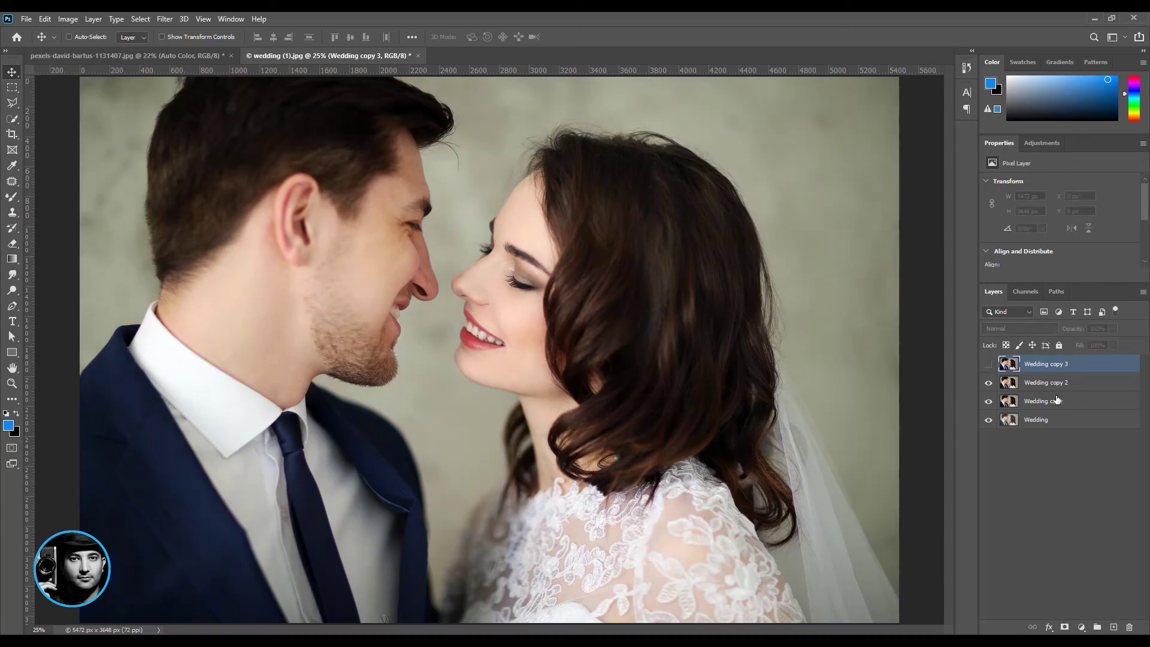
left_click(1051, 389)
left_click(988, 386)
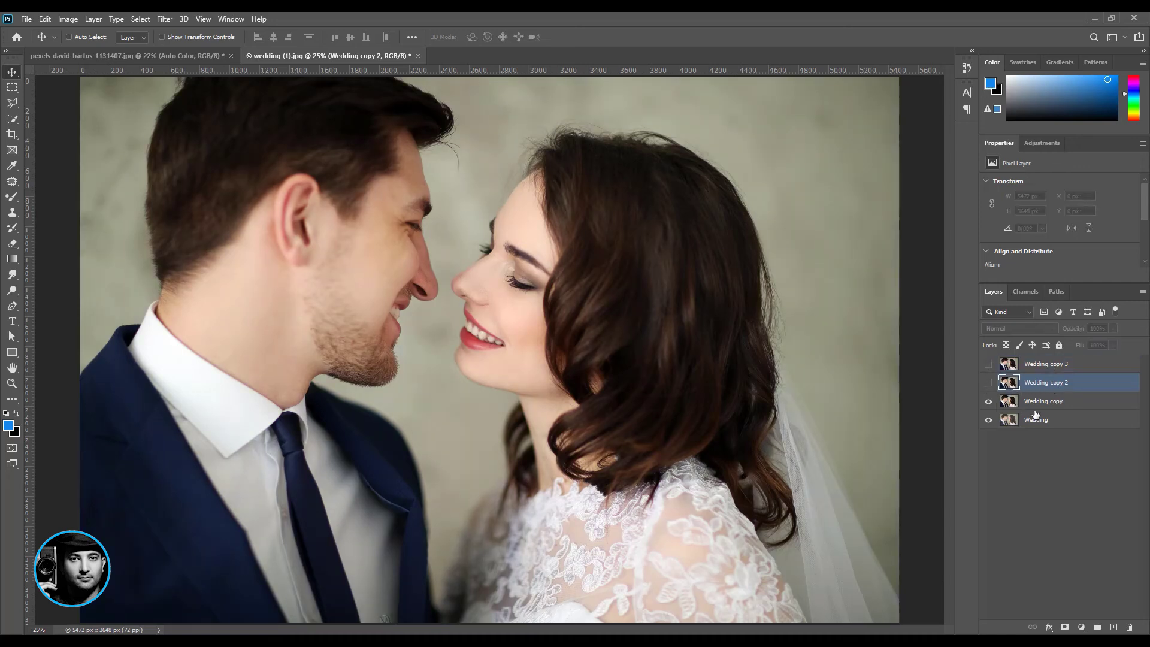
left_click(1050, 405)
left_click(988, 382)
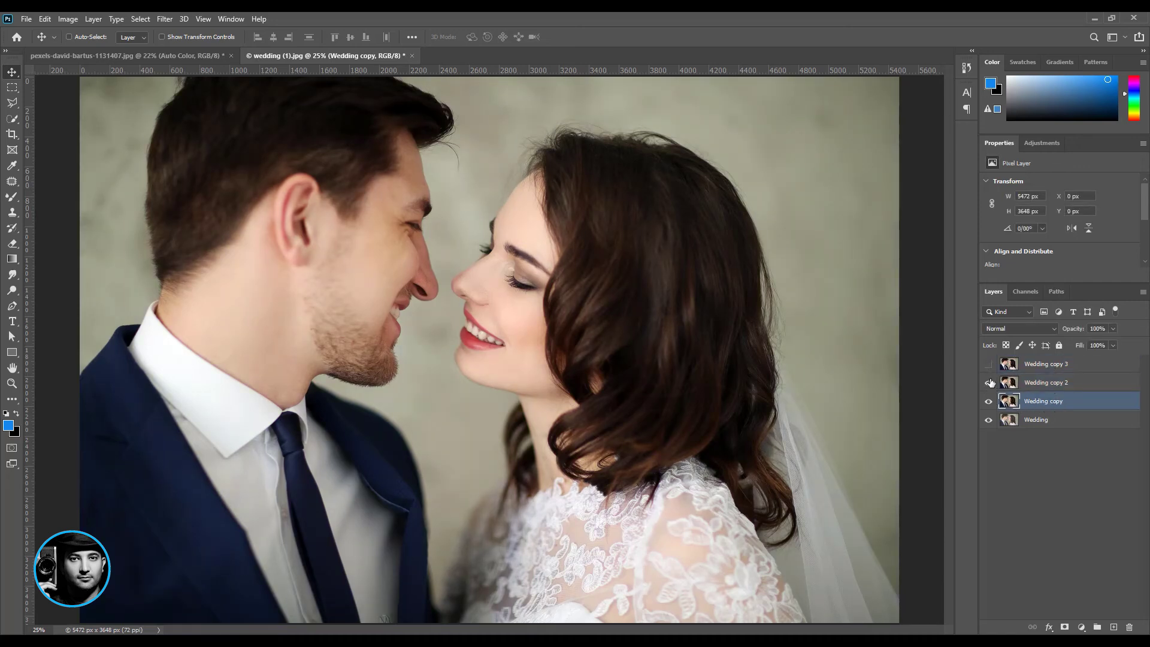
left_click(989, 365)
left_click(67, 18)
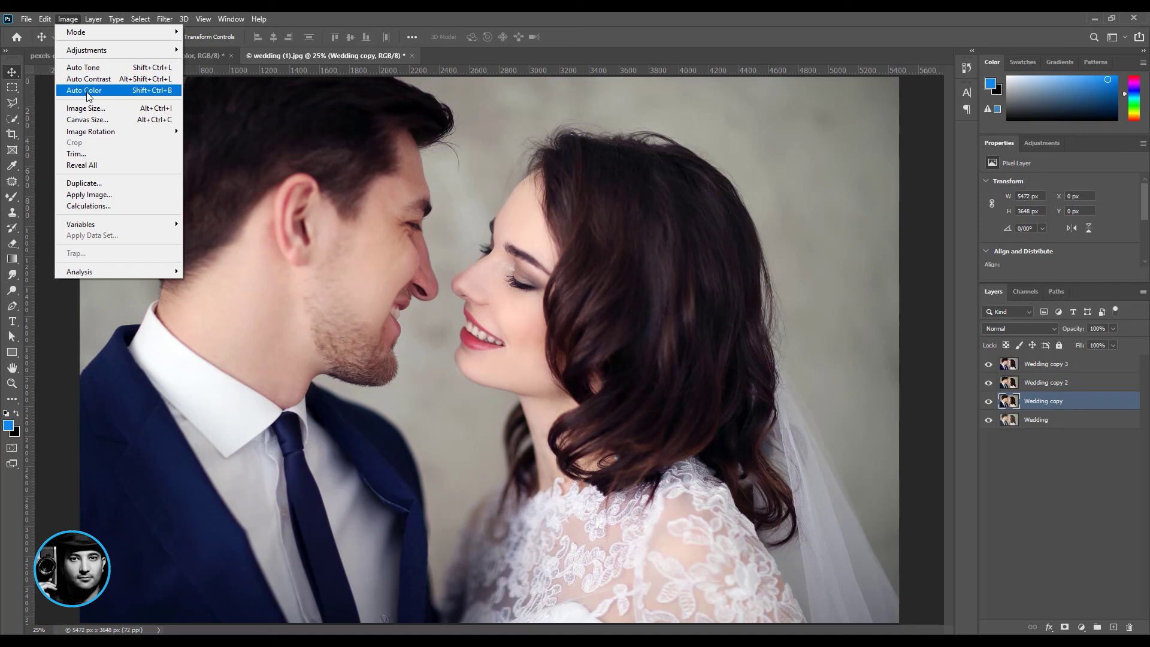
left_click(724, 207)
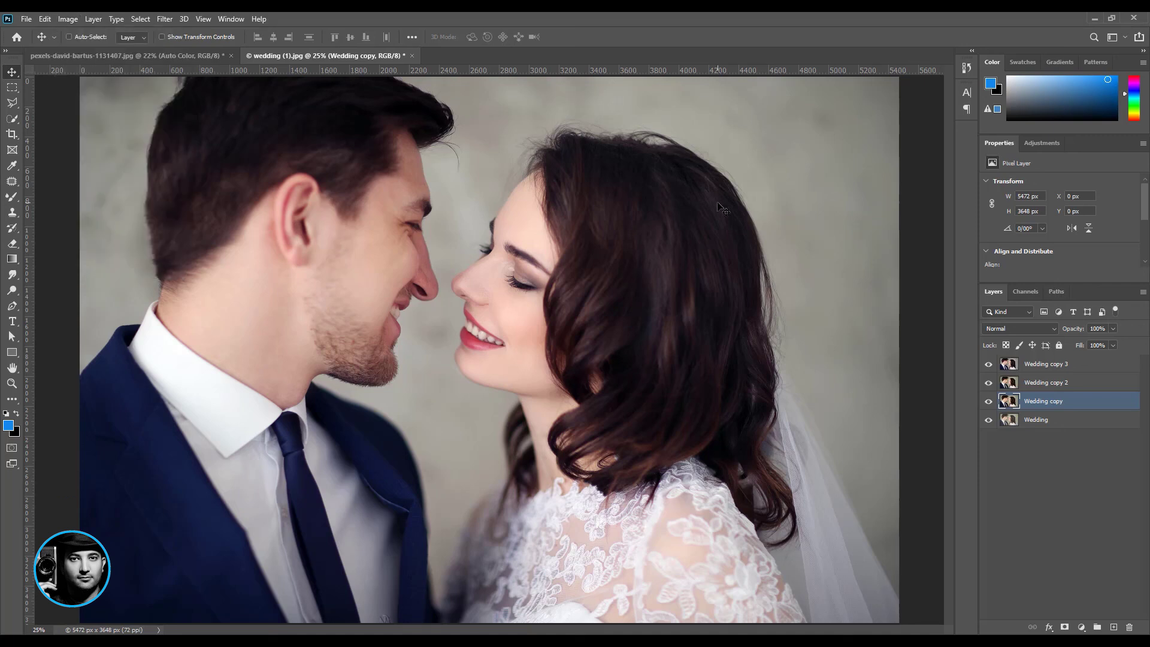